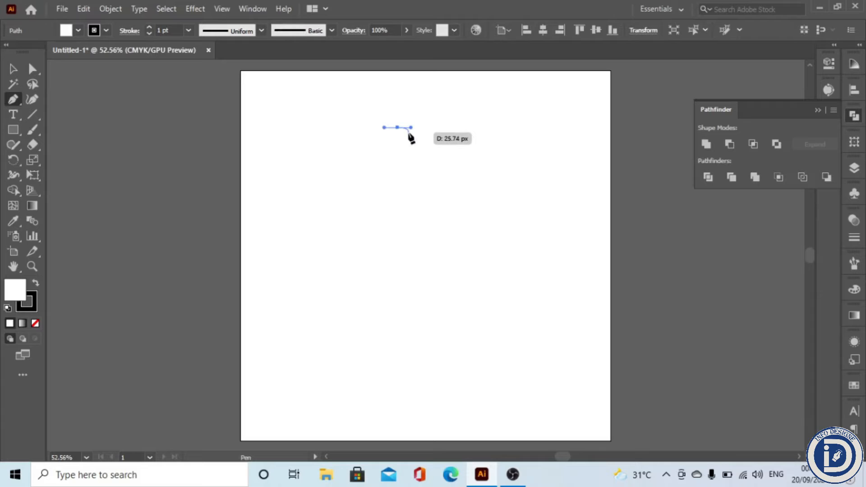
Step: Draw the right half of a vase profile as an open path with the Pen tool, curving the neck
{"action": "left_click", "coordinate": [411, 128]}
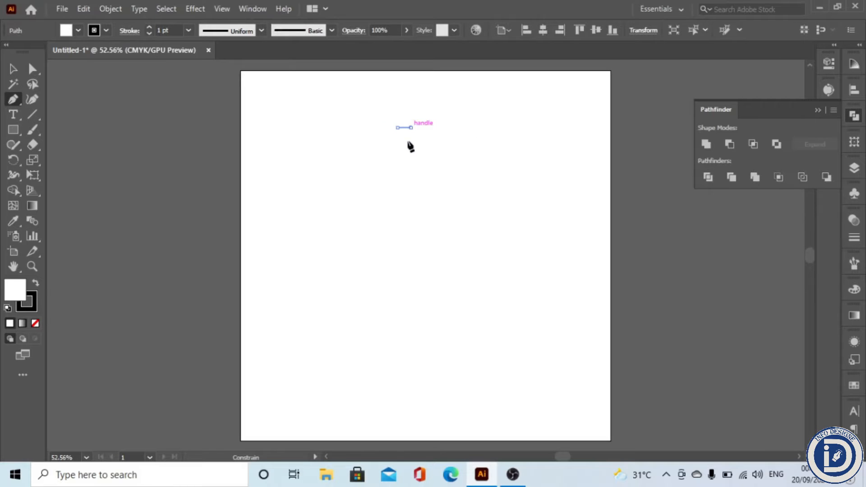
{"action": "left_click_drag", "start_coordinate": [418, 174], "coordinate": [435, 195]}
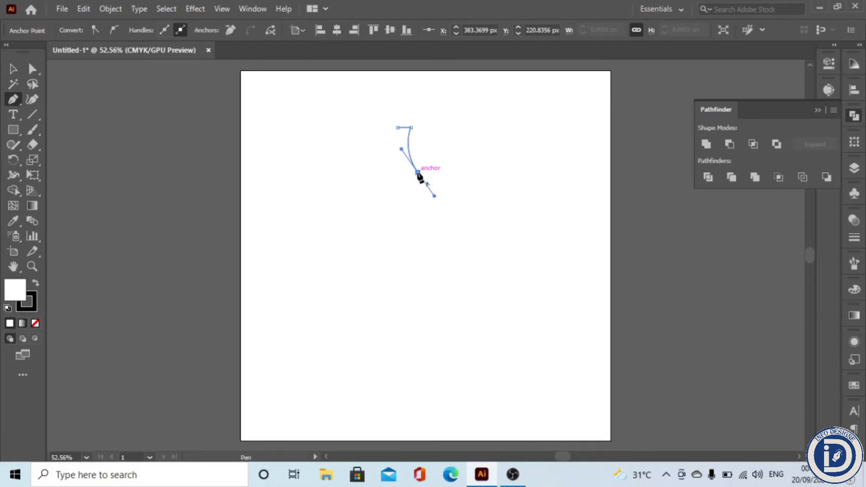
{"action": "left_click", "coordinate": [418, 173]}
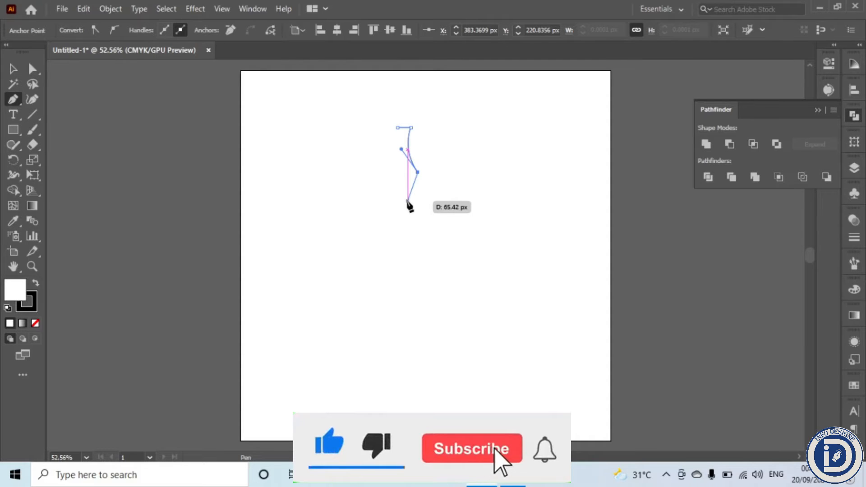
{"action": "left_click", "coordinate": [408, 202]}
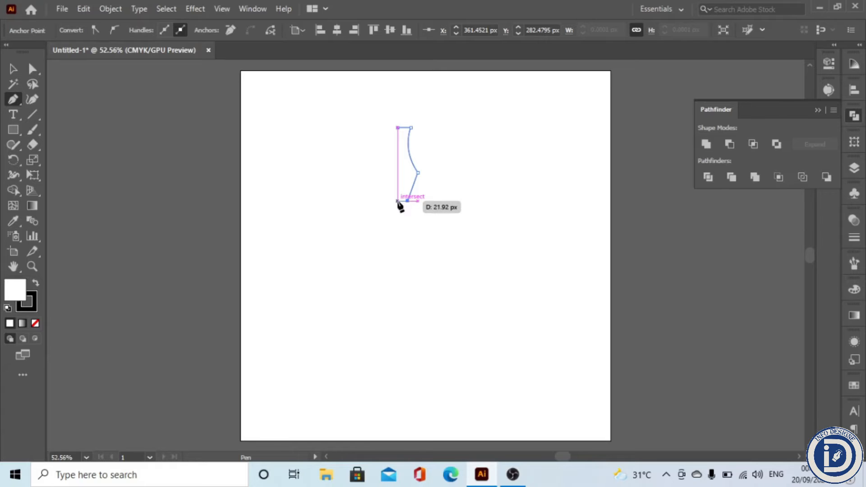
{"action": "left_click", "coordinate": [398, 201]}
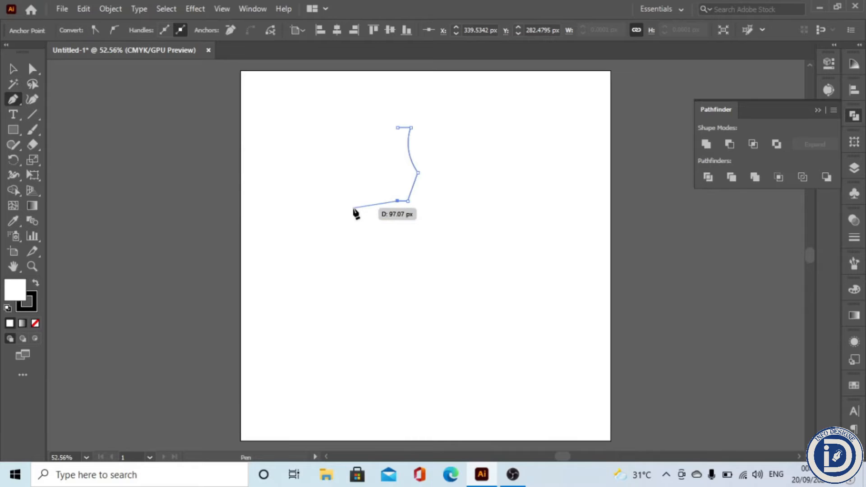
{"action": "left_click", "coordinate": [15, 72]}
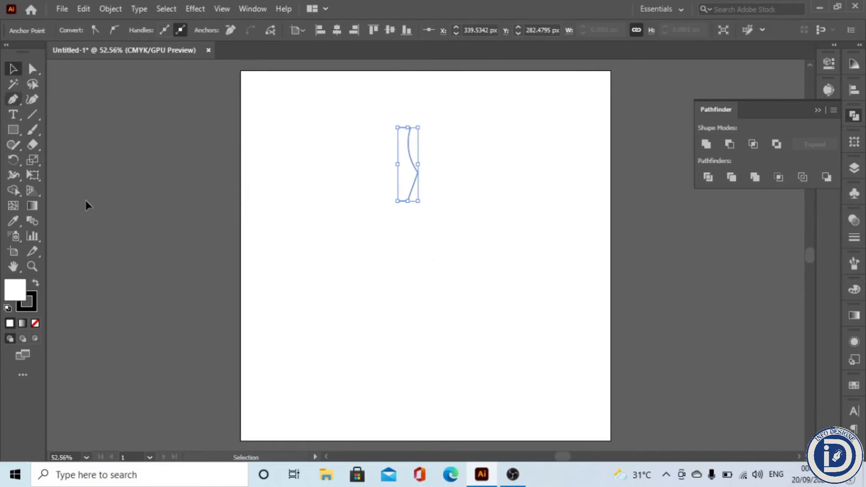
Step: Move the half-vase path down and to the right on the artboard
{"action": "left_click", "coordinate": [380, 265]}
{"action": "left_click_drag", "start_coordinate": [412, 195], "coordinate": [433, 254]}
{"action": "left_click", "coordinate": [474, 232]}
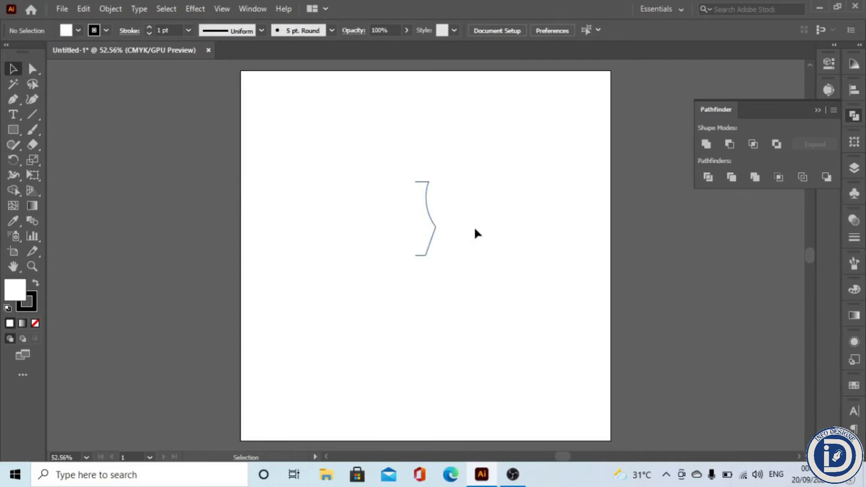
{"action": "left_click_drag", "start_coordinate": [465, 158], "coordinate": [420, 313]}
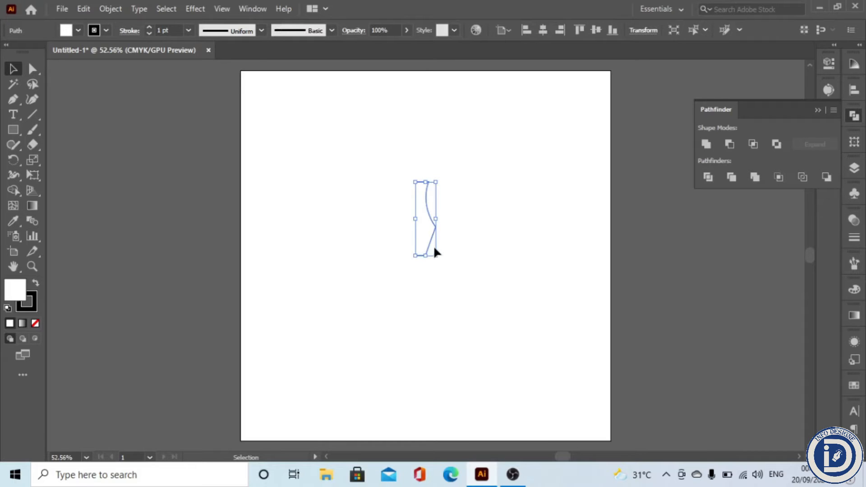
{"action": "left_click", "coordinate": [467, 233]}
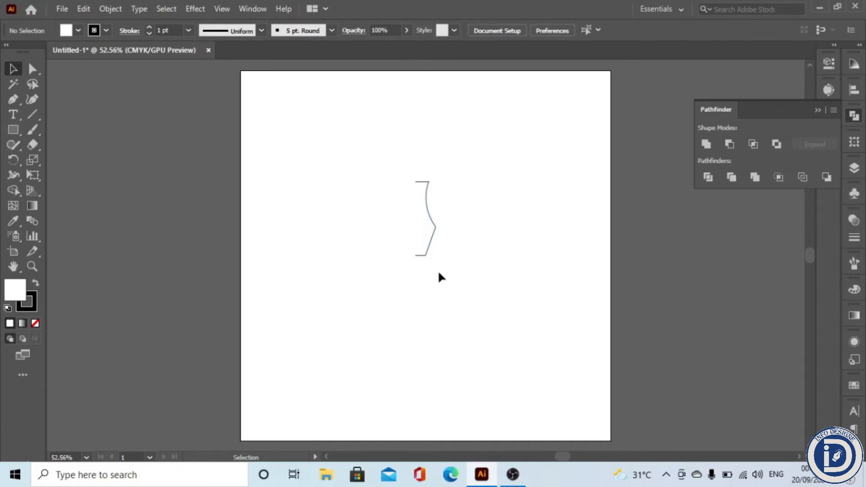
{"action": "left_click", "coordinate": [432, 230]}
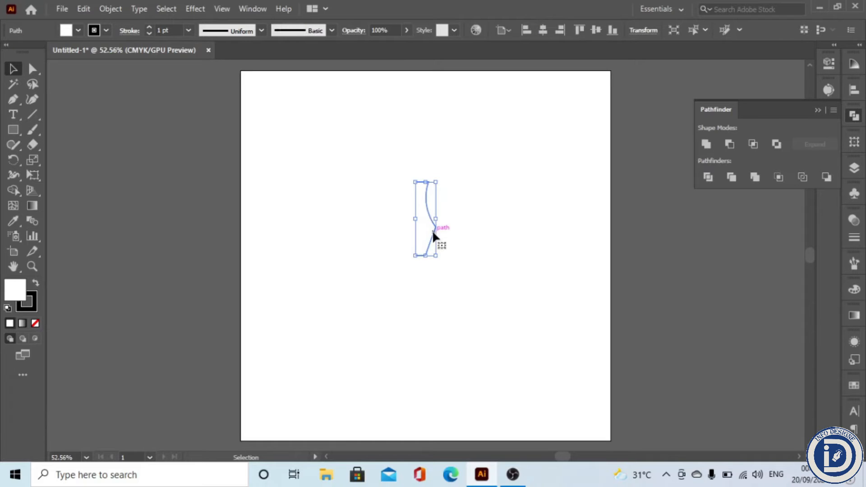
{"action": "right_click", "coordinate": [432, 230]}
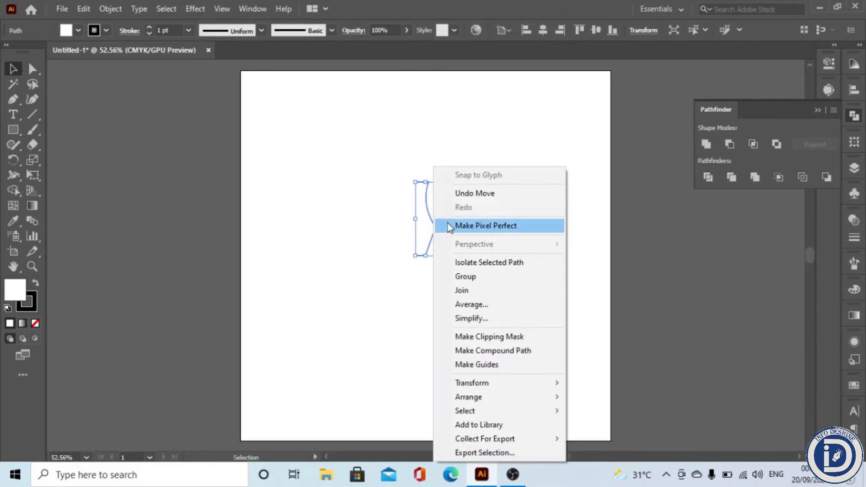
{"action": "mouse_move", "coordinate": [513, 399]}
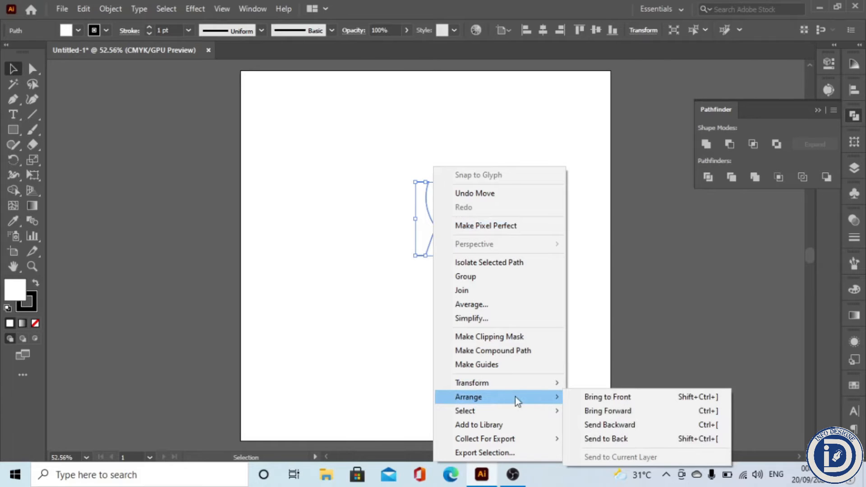
{"action": "mouse_move", "coordinate": [534, 384]}
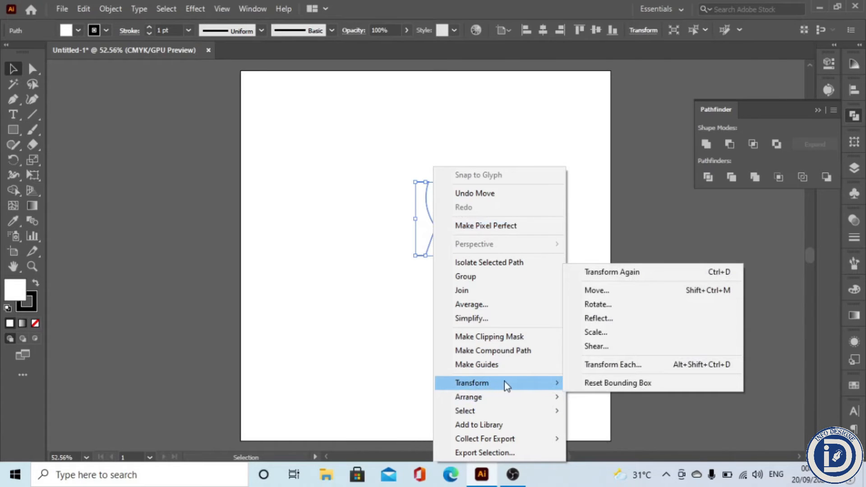
{"action": "left_click", "coordinate": [392, 269]}
{"action": "right_click", "coordinate": [386, 219]}
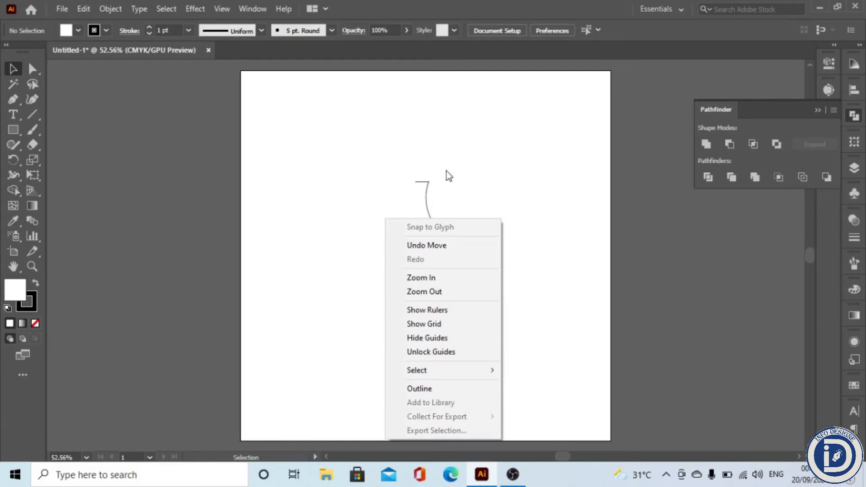
{"action": "left_click", "coordinate": [415, 270]}
Step: Reflect a copy of the half profile across the vertical axis and move it left to form the vase's left side
{"action": "left_click", "coordinate": [424, 231]}
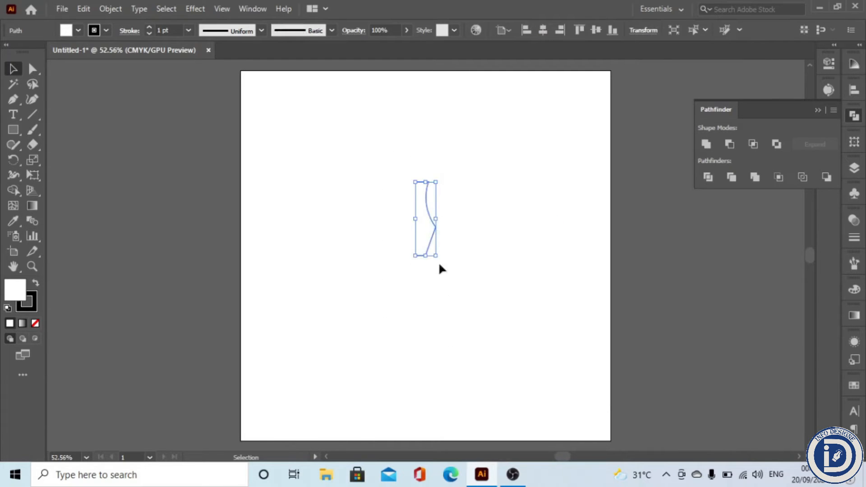
{"action": "right_click", "coordinate": [436, 232]}
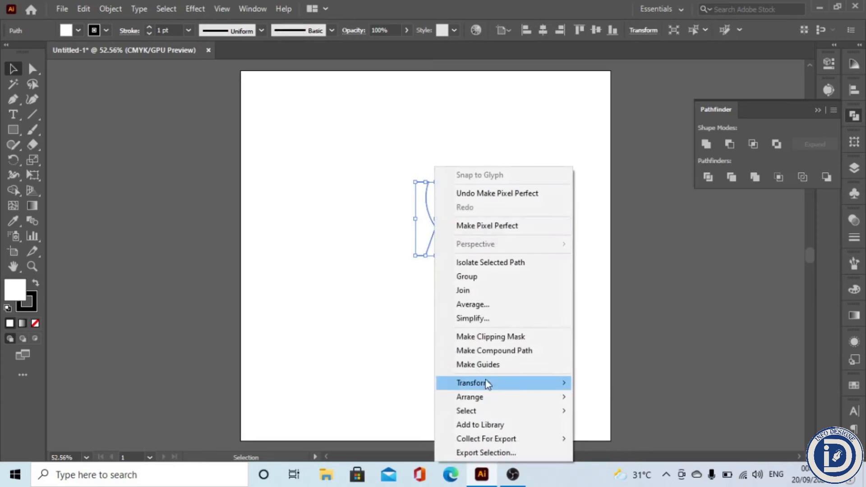
{"action": "mouse_move", "coordinate": [518, 386]}
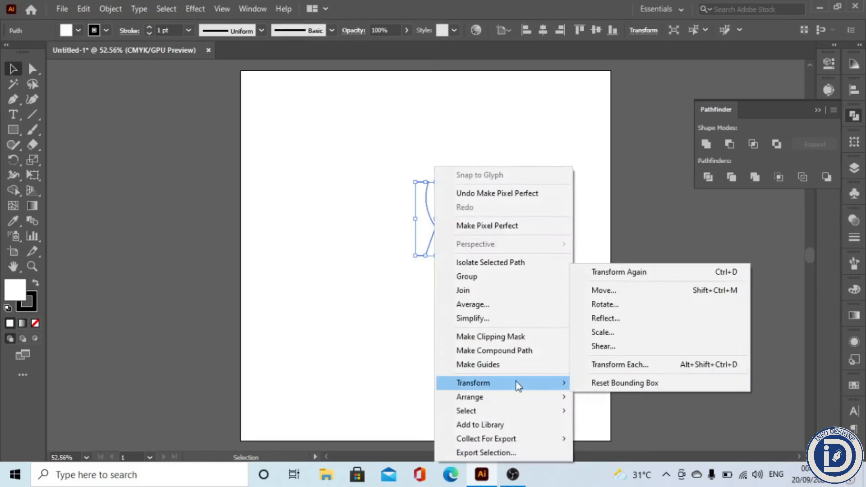
{"action": "left_click", "coordinate": [611, 319]}
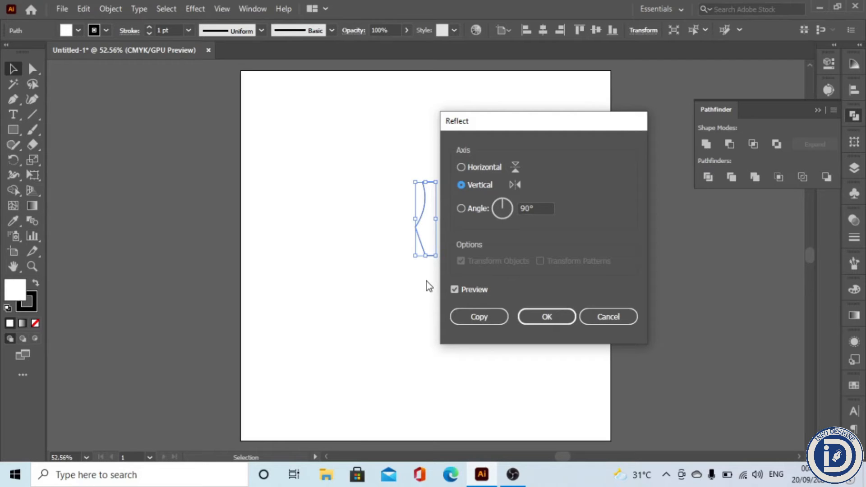
{"action": "left_click", "coordinate": [481, 317]}
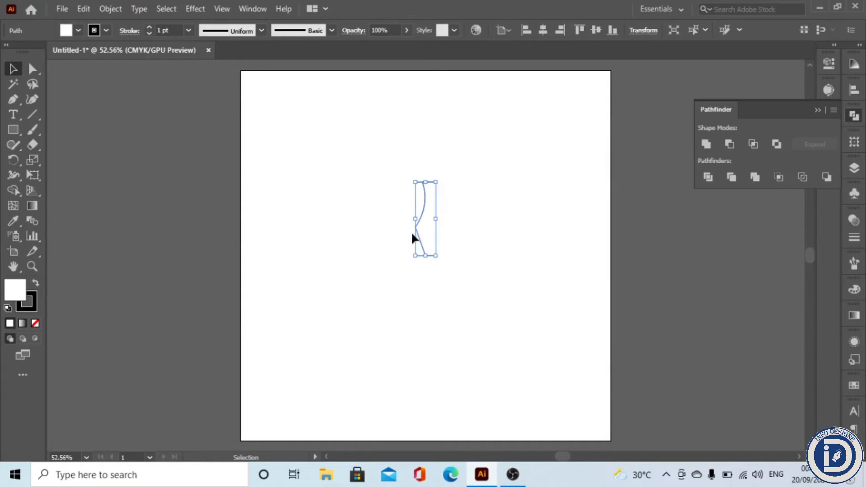
{"action": "mouse_move", "coordinate": [421, 220]}
{"action": "left_mouse_down"}
{"action": "mouse_move", "coordinate": [386, 220]}
{"action": "mouse_move", "coordinate": [404, 217]}
{"action": "left_mouse_up"}
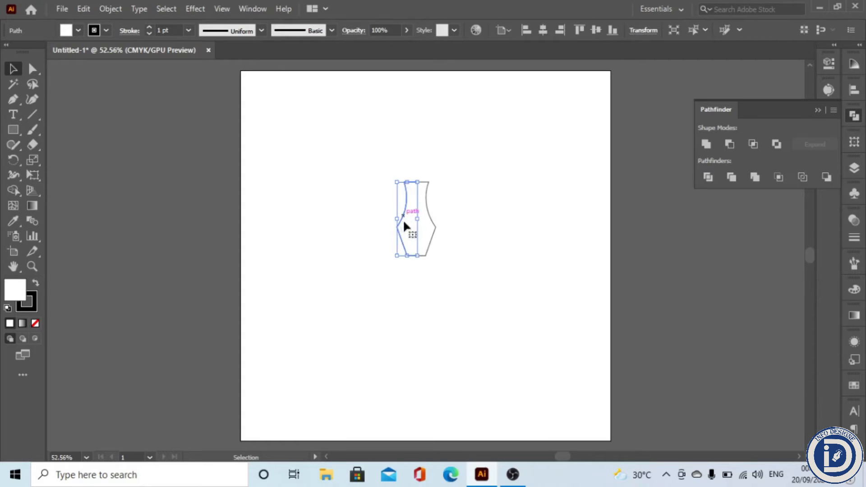
{"action": "left_click", "coordinate": [426, 332]}
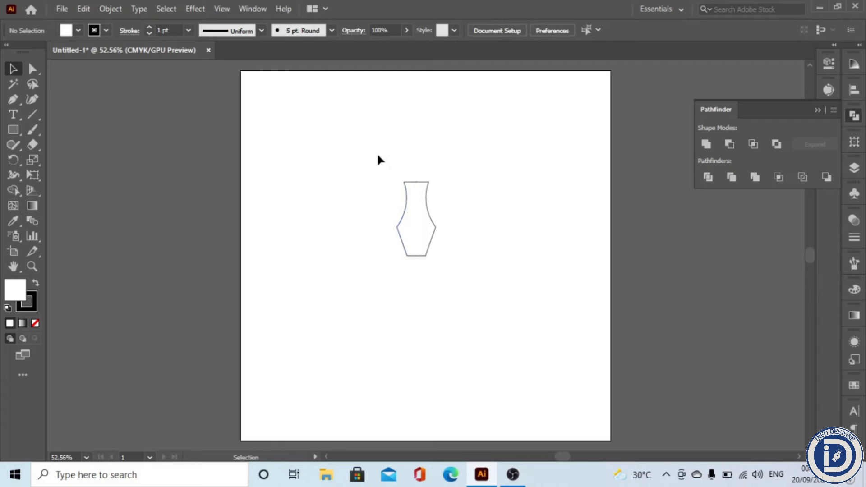
Step: Average the two top middle endpoints of the halves on both axes
{"action": "left_click_drag", "start_coordinate": [435, 185], "coordinate": [371, 168]}
{"action": "scroll", "coordinate": [458, 181], "scroll_direction": "up", "scroll_amount": 8}
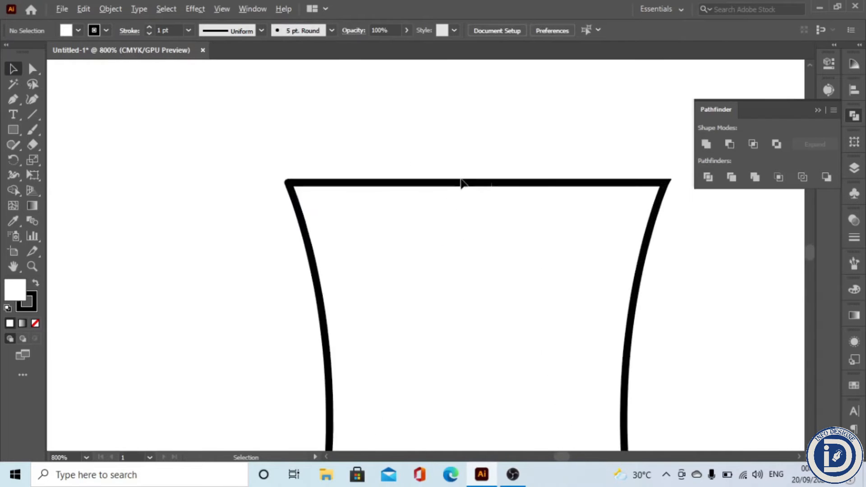
{"action": "scroll", "coordinate": [461, 183], "scroll_direction": "down", "scroll_amount": 4}
{"action": "left_click", "coordinate": [483, 226]}
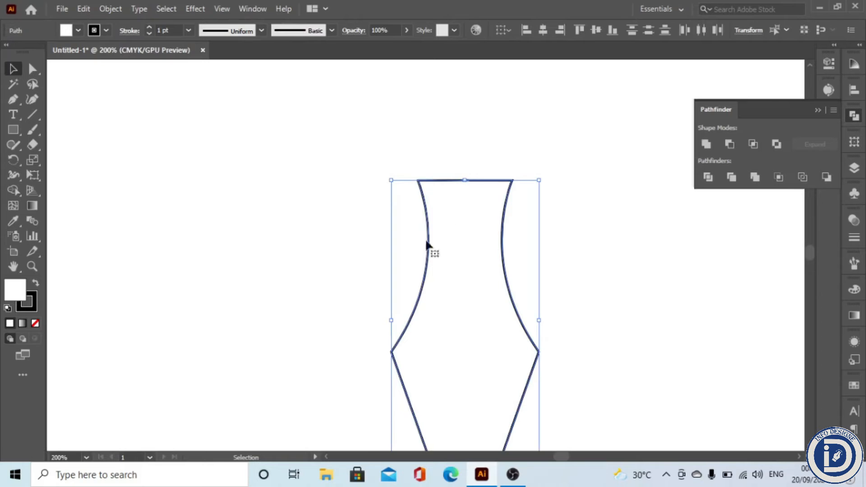
{"action": "left_click", "coordinate": [351, 238]}
{"action": "left_click", "coordinate": [32, 68]}
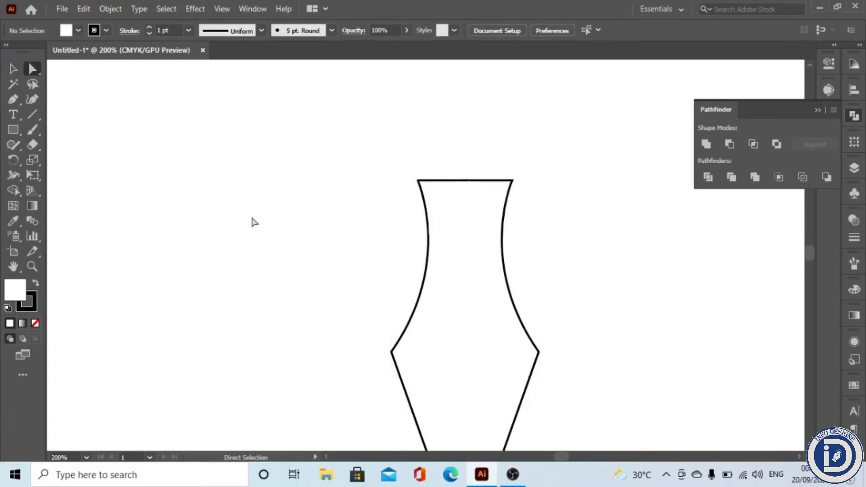
{"action": "left_click_drag", "start_coordinate": [445, 154], "coordinate": [472, 237]}
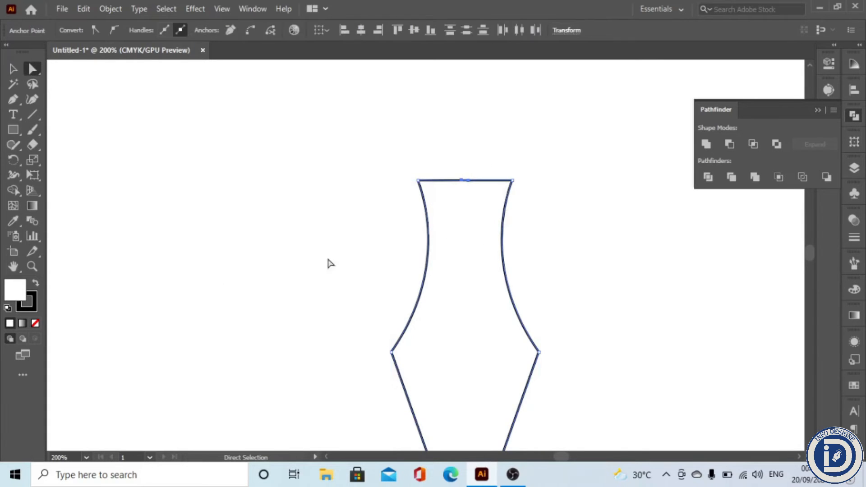
{"action": "right_click", "coordinate": [392, 195]}
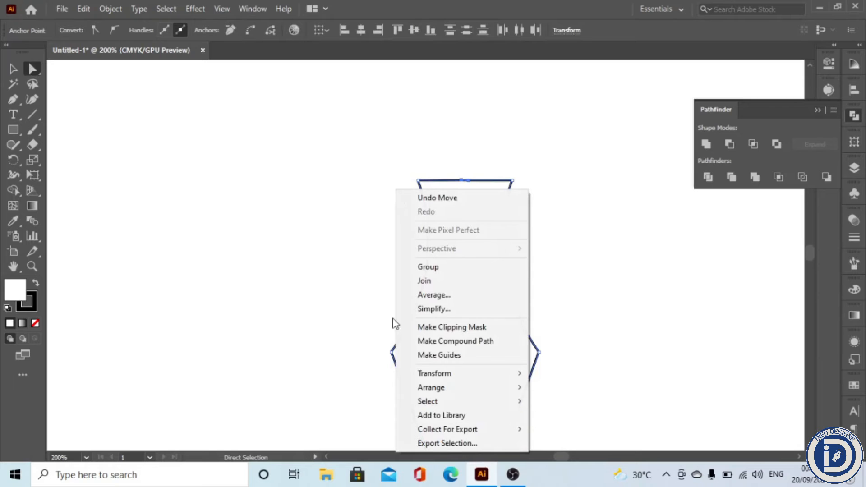
{"action": "left_click", "coordinate": [431, 294]}
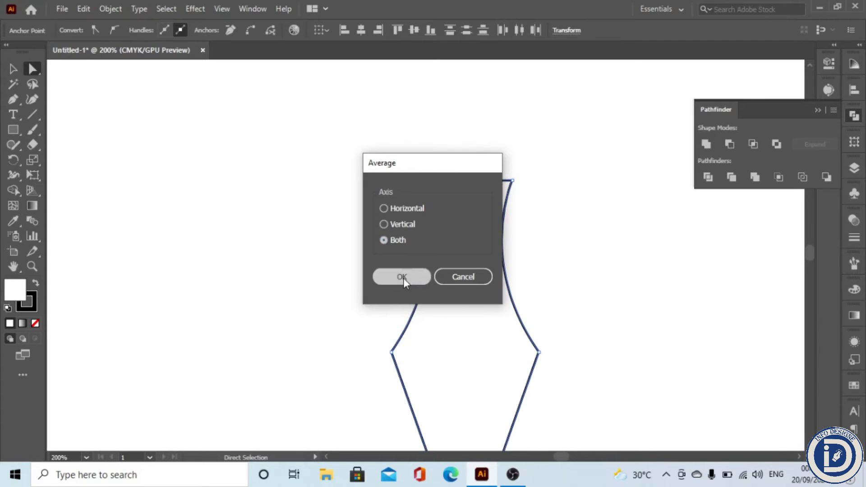
{"action": "left_click", "coordinate": [404, 278]}
Step: Join the averaged top endpoints into one anchor
{"action": "left_click_drag", "start_coordinate": [445, 168], "coordinate": [484, 209]}
{"action": "right_click", "coordinate": [468, 196]}
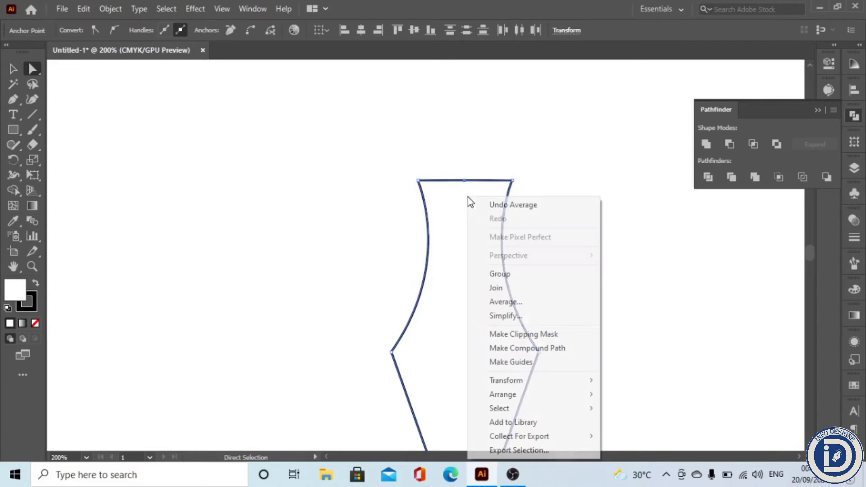
{"action": "left_click", "coordinate": [495, 288]}
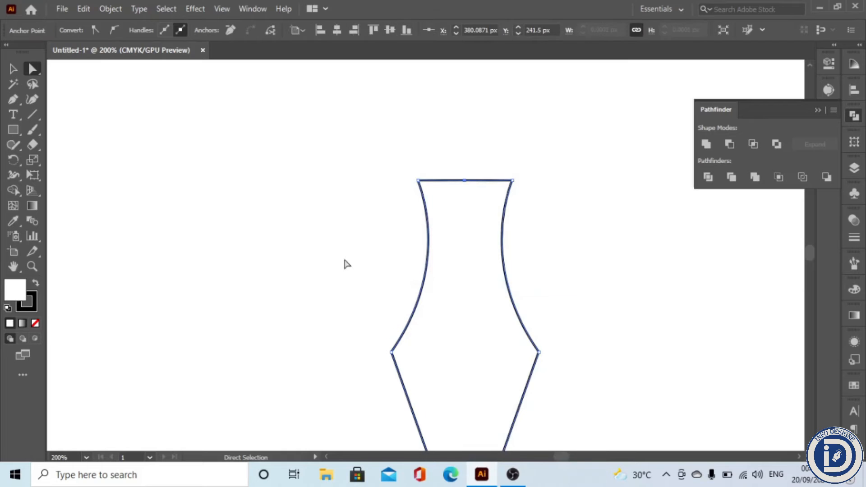
Step: Average the two bottom middle endpoints of the halves on both axes
{"action": "left_click", "coordinate": [368, 324]}
{"action": "scroll", "coordinate": [361, 389], "scroll_direction": "down", "scroll_amount": 2}
{"action": "left_click_drag", "start_coordinate": [405, 408], "coordinate": [417, 256]}
{"action": "scroll", "coordinate": [427, 284], "scroll_direction": "up", "scroll_amount": 2}
{"action": "right_click", "coordinate": [427, 305]}
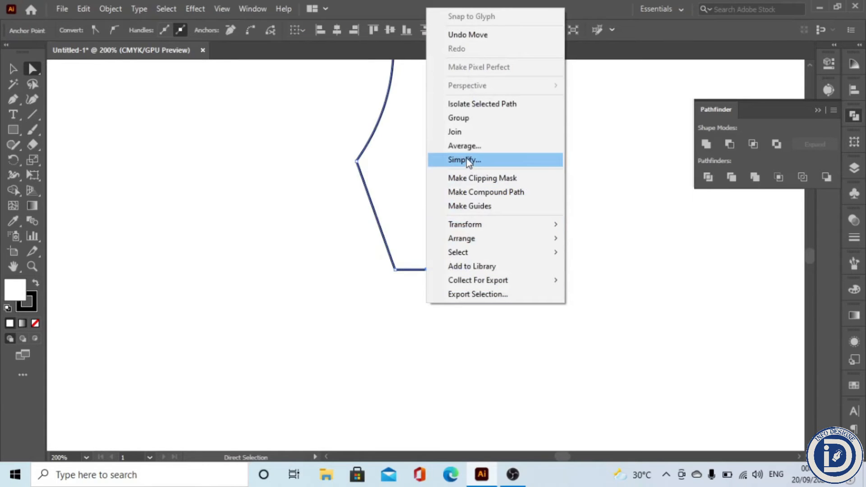
{"action": "left_click", "coordinate": [475, 147]}
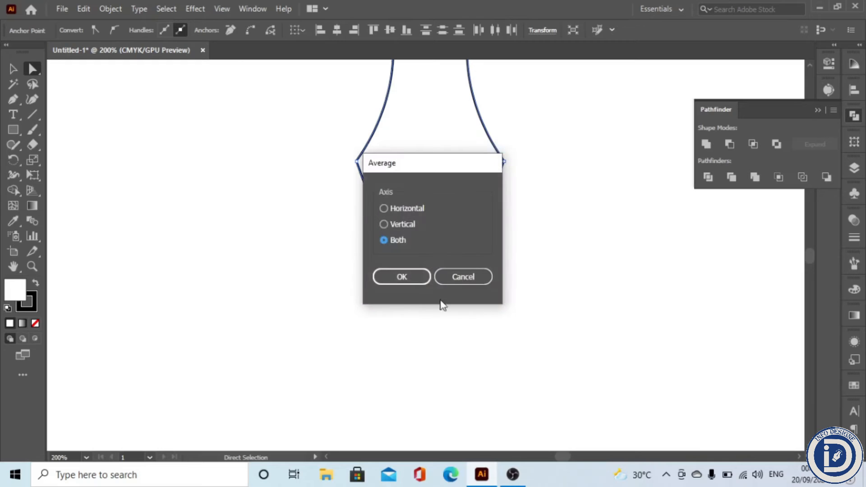
{"action": "left_click", "coordinate": [402, 276]}
Step: Join the averaged bottom endpoints to close the vase outline
{"action": "right_click", "coordinate": [437, 305]}
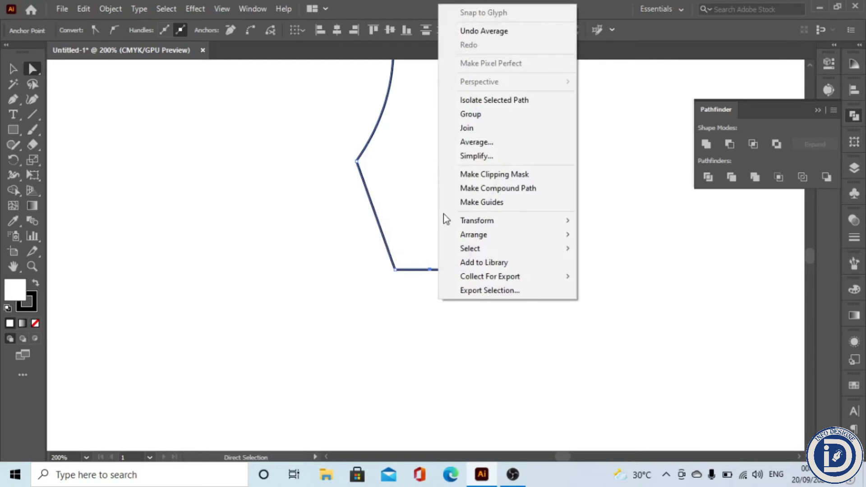
{"action": "left_click", "coordinate": [465, 129]}
{"action": "left_click", "coordinate": [458, 315]}
Step: Move the vase's top anchors down about 25 px to shorten the neck
{"action": "scroll", "coordinate": [458, 315], "scroll_direction": "down", "scroll_amount": 2}
{"action": "left_click_drag", "start_coordinate": [369, 144], "coordinate": [469, 213]}
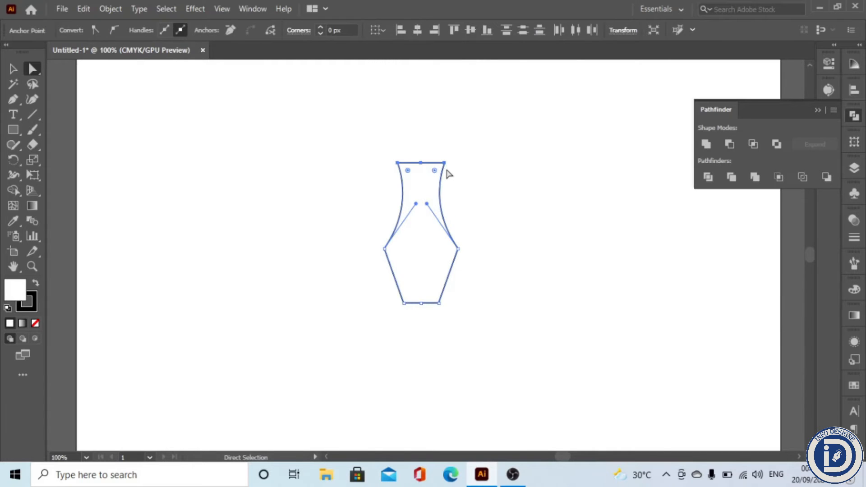
{"action": "left_click_drag", "start_coordinate": [376, 150], "coordinate": [461, 190]}
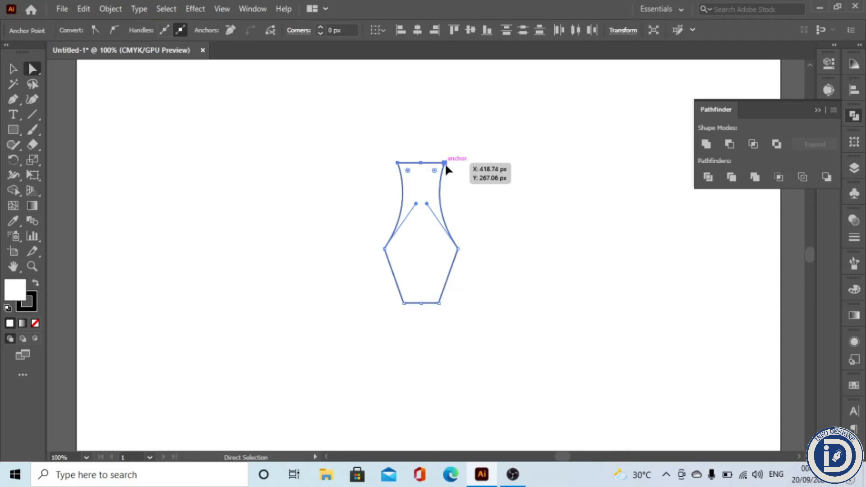
{"action": "left_click_drag", "start_coordinate": [446, 164], "coordinate": [445, 185]}
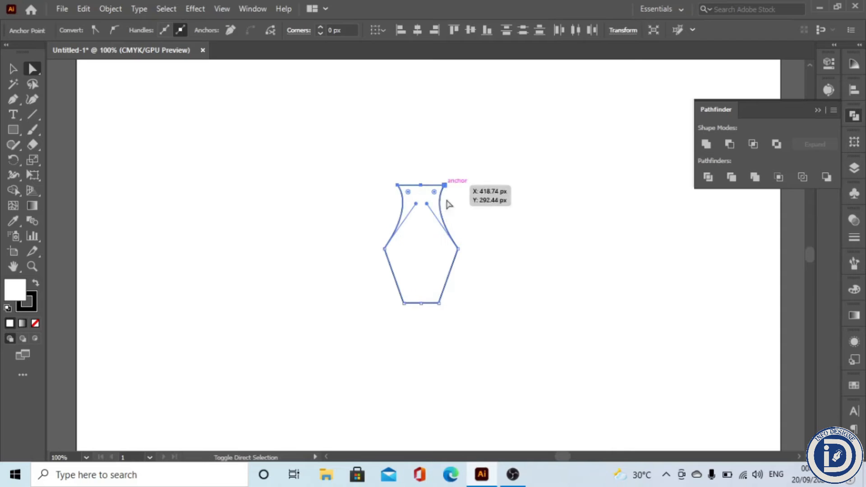
Step: Scale the vase's top anchors inward to narrow the neck opening
{"action": "left_click", "coordinate": [334, 277]}
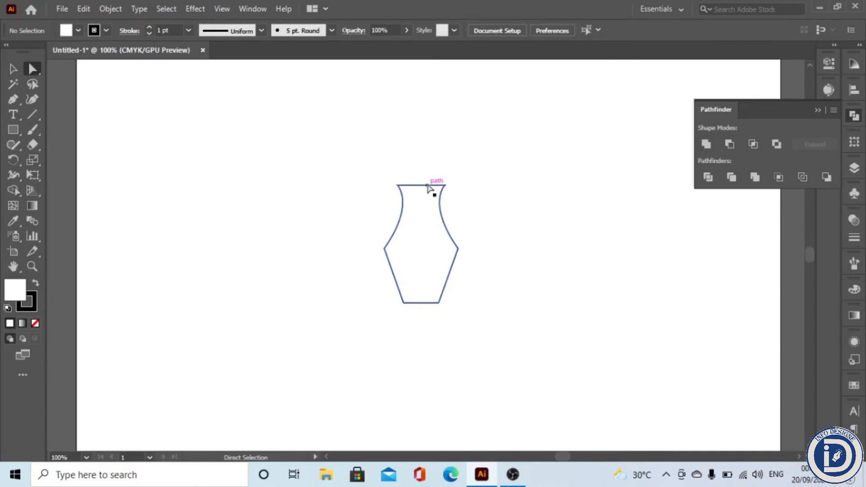
{"action": "left_click_drag", "start_coordinate": [468, 197], "coordinate": [475, 201]}
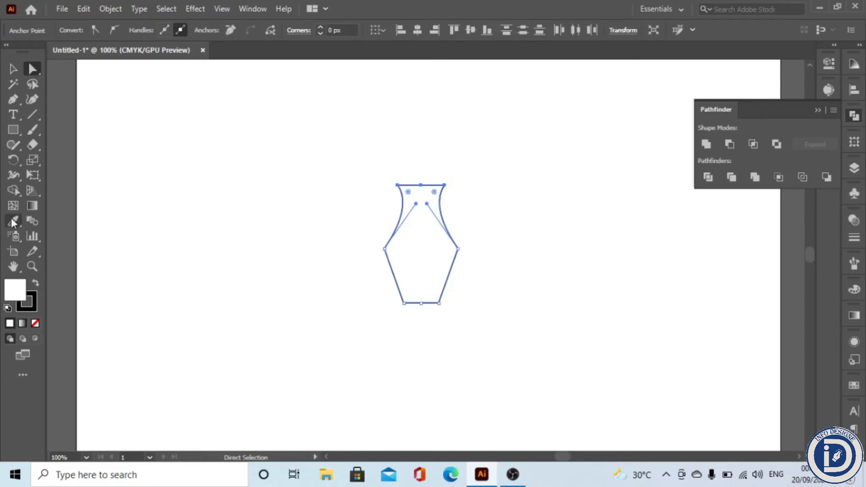
{"action": "left_click", "coordinate": [31, 162]}
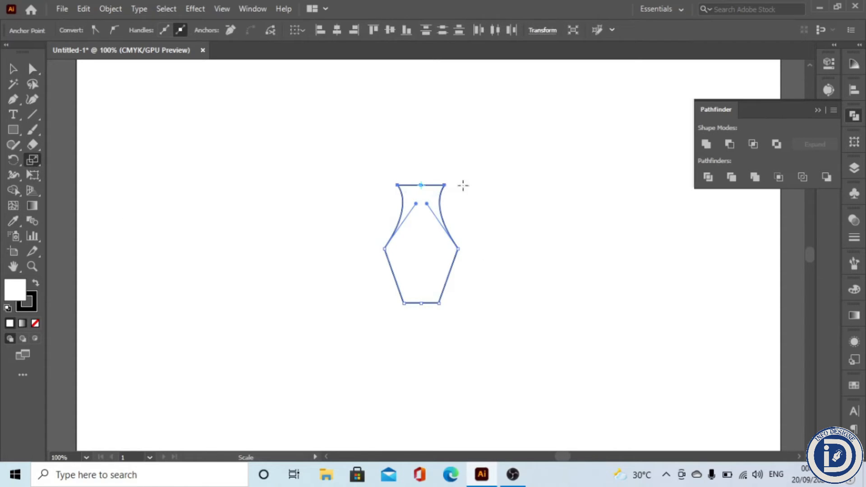
{"action": "left_click_drag", "start_coordinate": [476, 183], "coordinate": [459, 186]}
{"action": "left_click", "coordinate": [343, 300]}
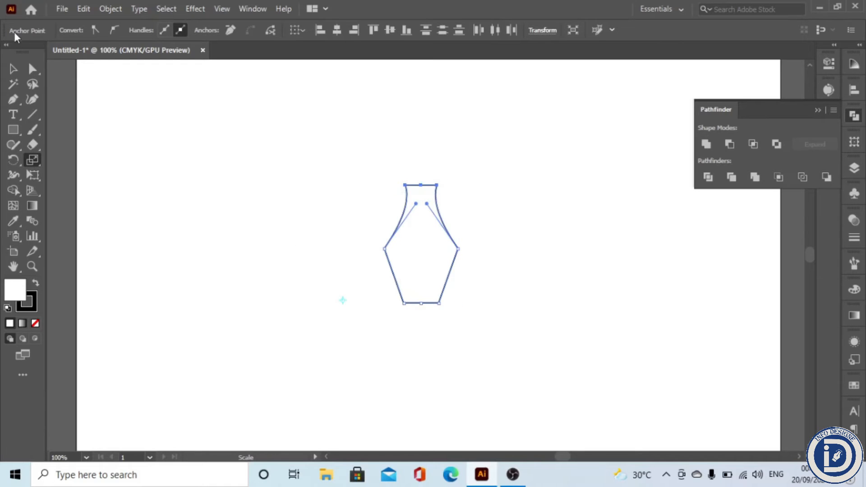
Step: Adjust the vase's bottom anchors to widen the base edge slightly
{"action": "key", "text": "v"}
{"action": "left_click", "coordinate": [392, 314]}
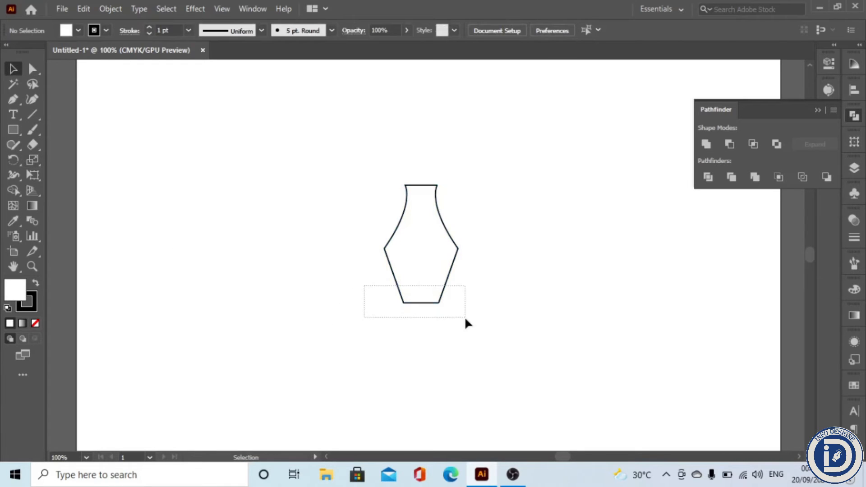
{"action": "left_click_drag", "start_coordinate": [466, 319], "coordinate": [466, 318]}
{"action": "left_click", "coordinate": [32, 70]}
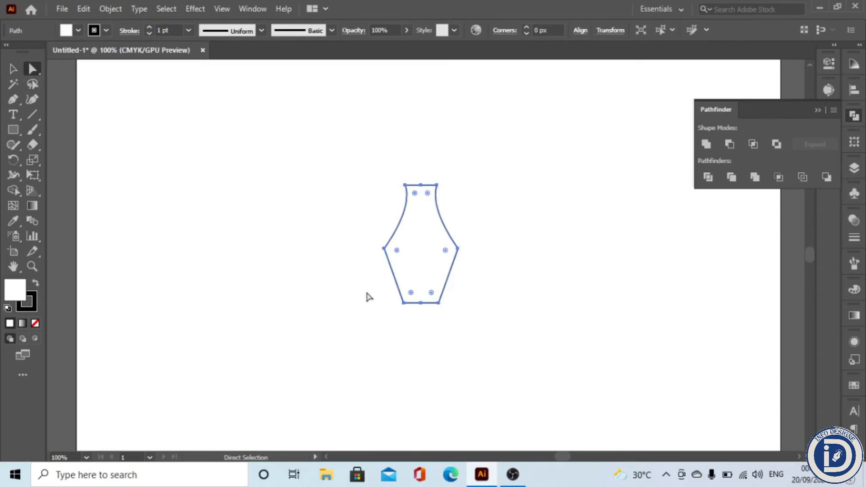
{"action": "left_click", "coordinate": [421, 304]}
{"action": "left_click_drag", "start_coordinate": [446, 307], "coordinate": [451, 304]}
{"action": "key", "text": "v"}
{"action": "left_click", "coordinate": [201, 324]}
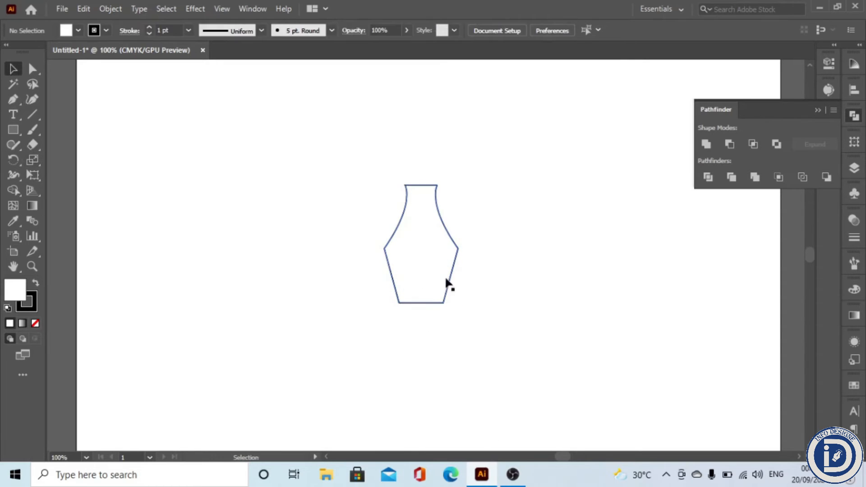
{"action": "scroll", "coordinate": [420, 205], "scroll_direction": "up", "scroll_amount": 3}
{"action": "scroll", "coordinate": [421, 195], "scroll_direction": "up", "scroll_amount": 2}
{"action": "scroll", "coordinate": [420, 195], "scroll_direction": "down", "scroll_amount": 2}
{"action": "left_click_drag", "start_coordinate": [308, 143], "coordinate": [532, 202]}
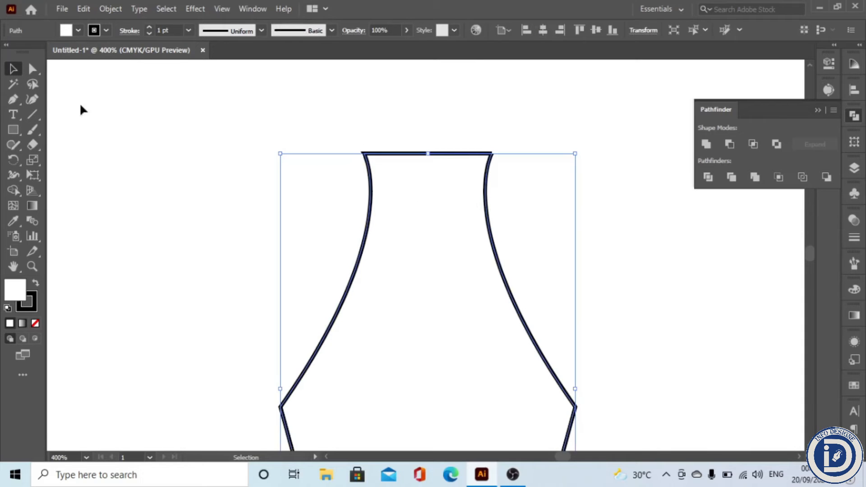
{"action": "key", "text": "a"}
{"action": "left_click_drag", "start_coordinate": [309, 116], "coordinate": [521, 156]}
{"action": "left_click", "coordinate": [30, 160]}
{"action": "left_click", "coordinate": [13, 69]}
{"action": "left_click", "coordinate": [302, 220]}
{"action": "scroll", "coordinate": [302, 217], "scroll_direction": "down", "scroll_amount": 5}
{"action": "left_click_drag", "start_coordinate": [358, 317], "coordinate": [410, 311]}
{"action": "scroll", "coordinate": [382, 268], "scroll_direction": "up", "scroll_amount": 1}
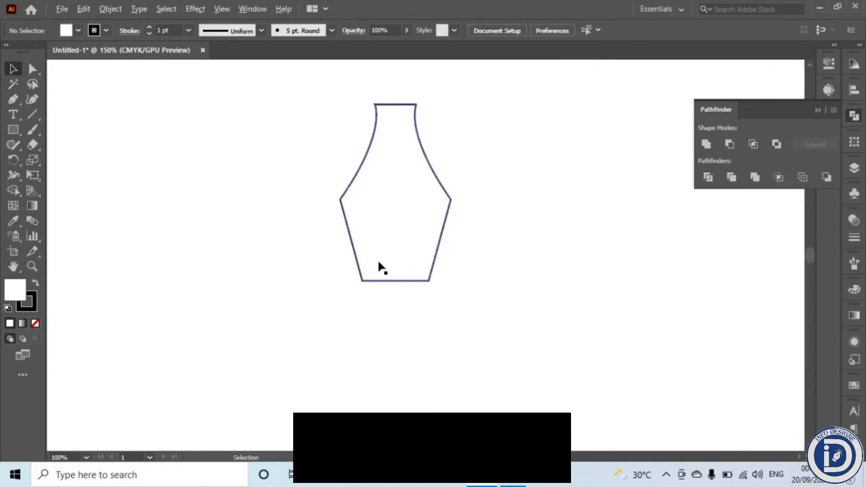
Step: Scale the vase's shoulder anchors inward to narrow the middle
{"action": "left_click_drag", "start_coordinate": [293, 201], "coordinate": [465, 246]}
{"action": "key", "text": "a"}
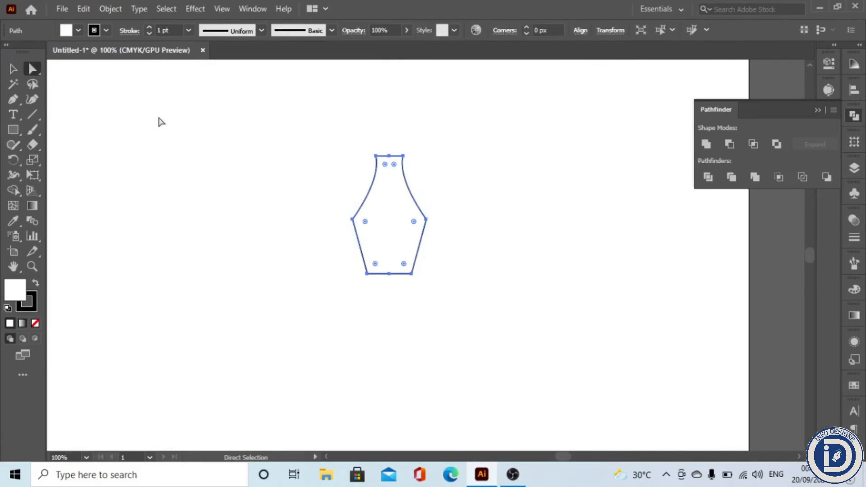
{"action": "left_click_drag", "start_coordinate": [342, 208], "coordinate": [425, 219]}
{"action": "left_click", "coordinate": [32, 159]}
{"action": "left_click_drag", "start_coordinate": [293, 216], "coordinate": [303, 193]}
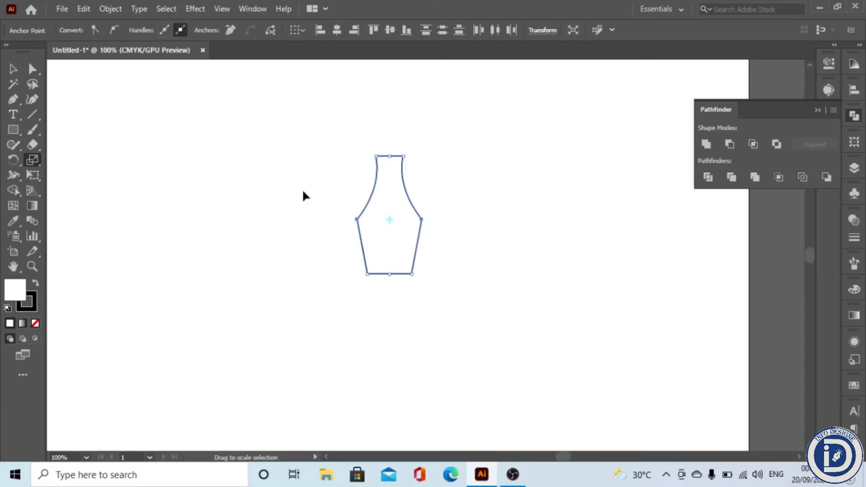
Step: Scale the neck's top anchors slightly narrower again
{"action": "left_click", "coordinate": [32, 71]}
{"action": "left_click_drag", "start_coordinate": [299, 122], "coordinate": [439, 181]}
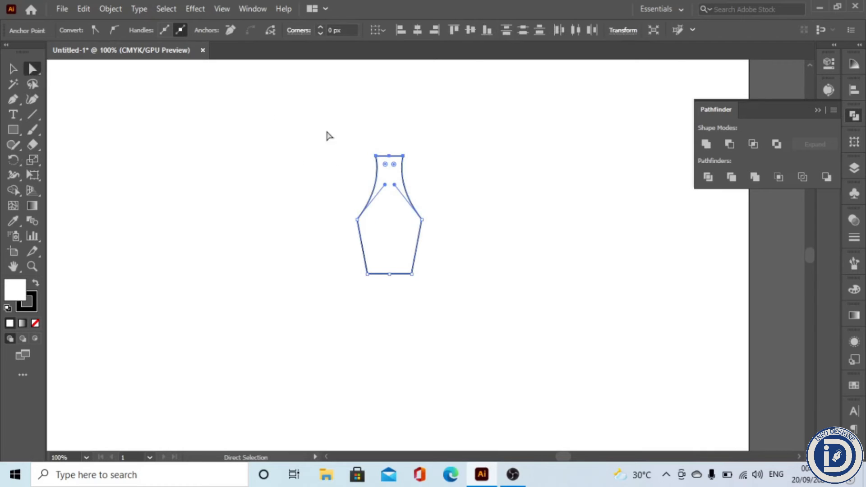
{"action": "left_click", "coordinate": [33, 160]}
{"action": "left_click_drag", "start_coordinate": [397, 147], "coordinate": [432, 160]}
{"action": "left_click", "coordinate": [14, 69]}
{"action": "left_click", "coordinate": [285, 278]}
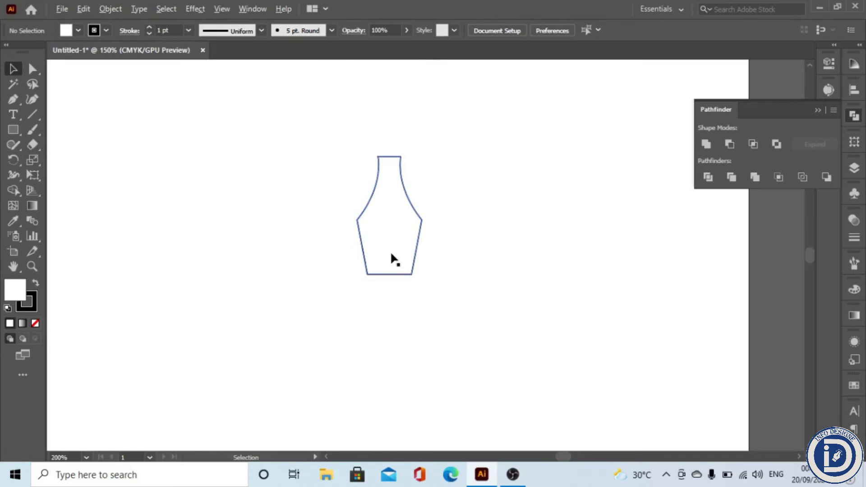
Step: Draw a rectangle under the vase's bottom edge as the nib's base
{"action": "left_click", "coordinate": [13, 130]}
{"action": "scroll", "coordinate": [415, 326], "scroll_direction": "up", "scroll_amount": 2}
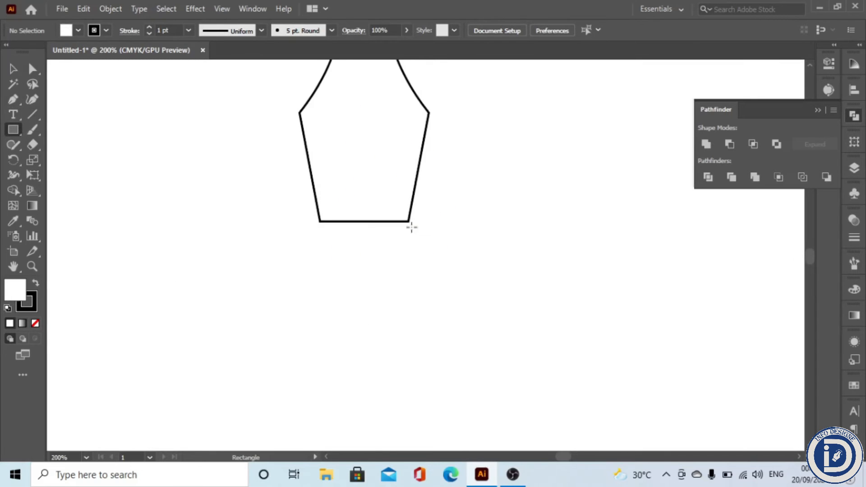
{"action": "left_click_drag", "start_coordinate": [410, 226], "coordinate": [407, 353]}
{"action": "left_click", "coordinate": [13, 69]}
{"action": "scroll", "coordinate": [409, 313], "scroll_direction": "down", "scroll_amount": 1}
{"action": "left_click_drag", "start_coordinate": [398, 280], "coordinate": [370, 305]}
Step: Drag the vase's neck anchors slightly down
{"action": "left_click", "coordinate": [31, 70]}
{"action": "left_click", "coordinate": [390, 202]}
{"action": "left_click_drag", "start_coordinate": [410, 174], "coordinate": [408, 195]}
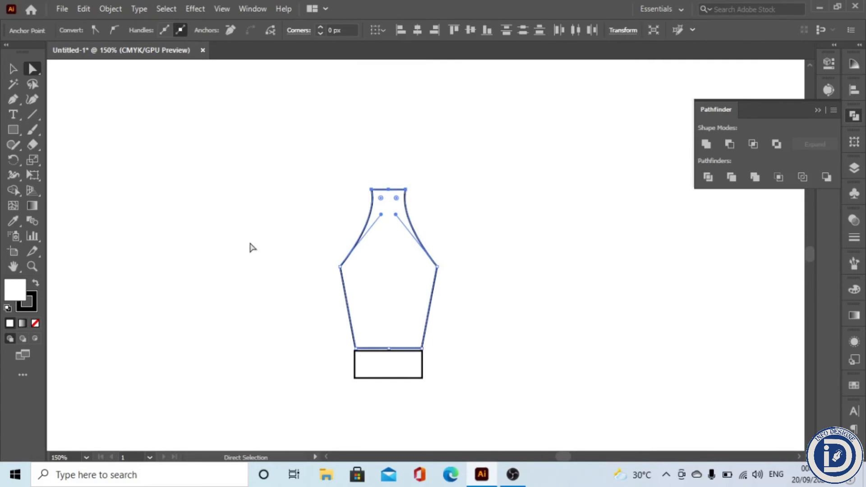
{"action": "left_click", "coordinate": [252, 246]}
Step: Draw a thin vertical rectangle centred from above the neck down to the vase's middle as the slit
{"action": "left_click", "coordinate": [13, 129]}
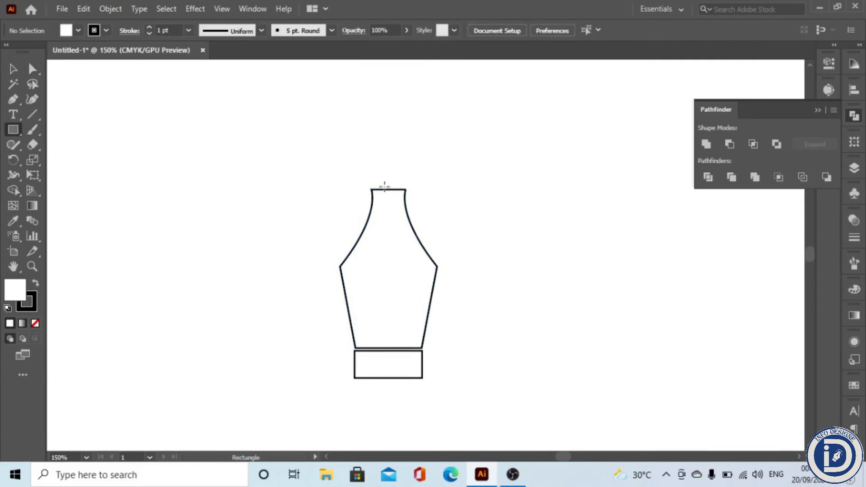
{"action": "mouse_move", "coordinate": [389, 184]}
{"action": "left_mouse_down"}
{"action": "mouse_move", "coordinate": [395, 294]}
{"action": "mouse_move", "coordinate": [392, 274]}
{"action": "left_mouse_up"}
{"action": "key", "text": "alt+shift"}
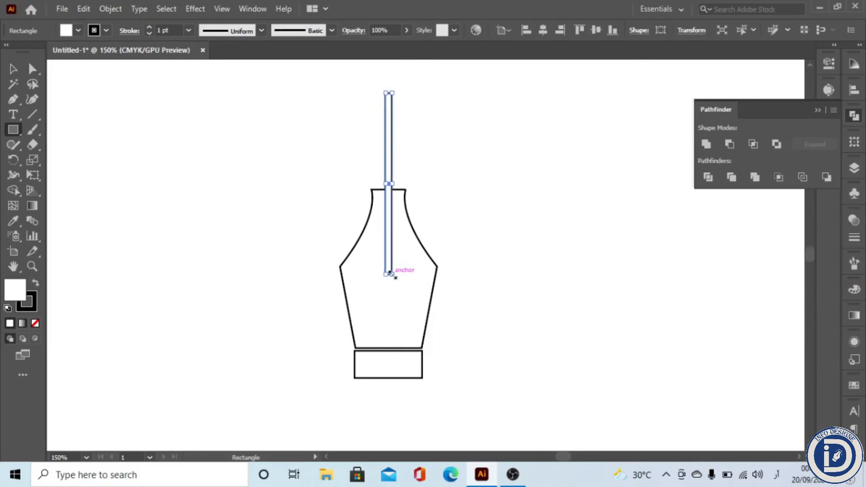
Step: Try drawing a small square at the slit's lower end
{"action": "left_click", "coordinate": [13, 69]}
{"action": "left_click", "coordinate": [288, 309]}
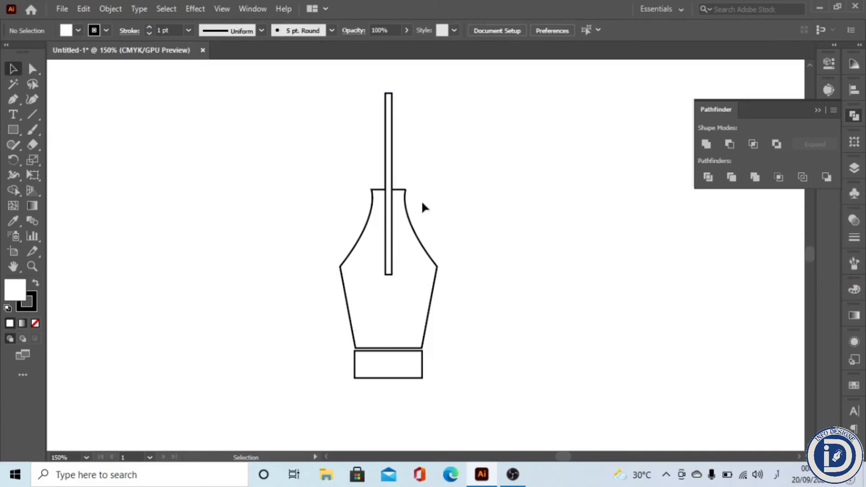
{"action": "left_click_drag", "start_coordinate": [377, 288], "coordinate": [284, 315]}
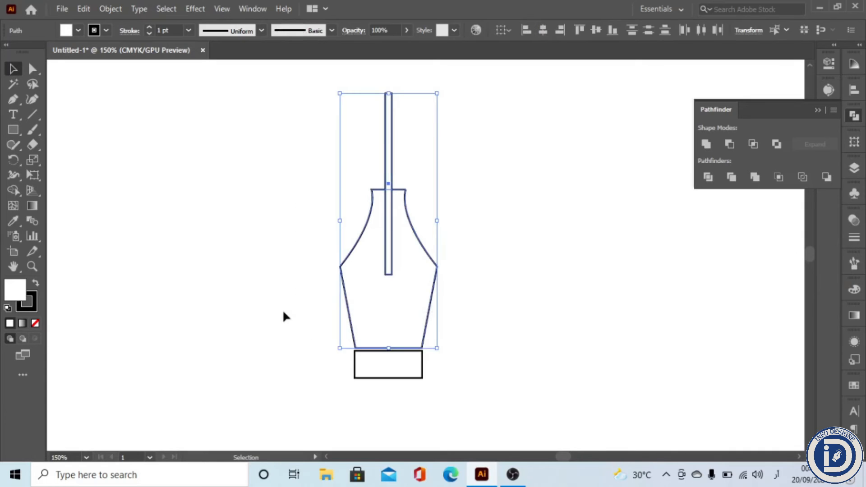
{"action": "left_click", "coordinate": [13, 130]}
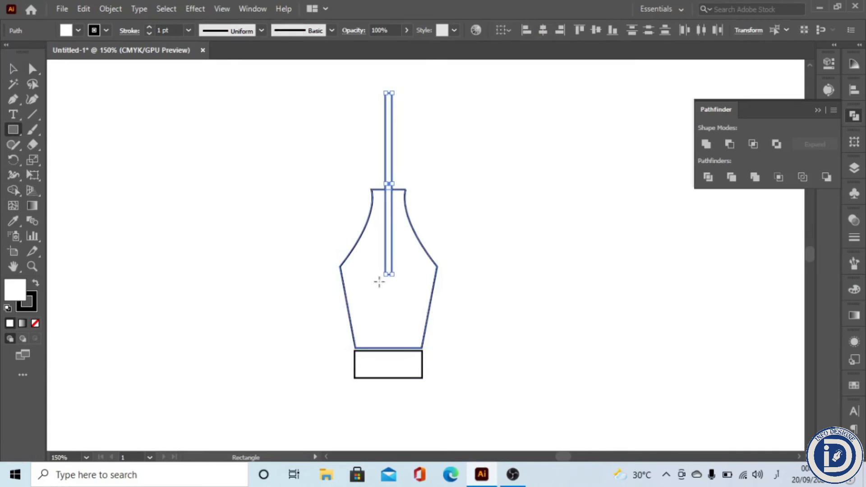
{"action": "left_click", "coordinate": [328, 240], "text": "ctrl"}
{"action": "scroll", "coordinate": [386, 298], "scroll_direction": "up", "scroll_amount": 3}
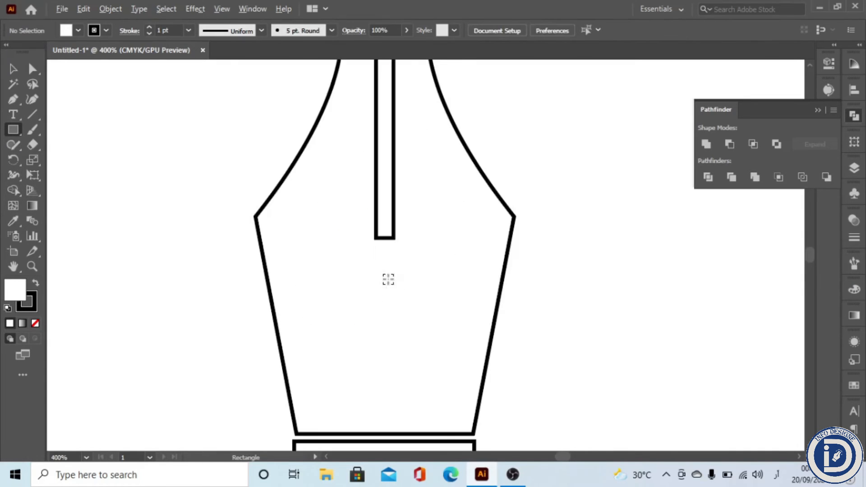
{"action": "left_click_drag", "start_coordinate": [385, 238], "coordinate": [405, 259]}
{"action": "key", "text": "ctrl+z"}
Step: Draw a small circle at the slit's lower end and swap its fill and stroke
{"action": "left_click_drag", "start_coordinate": [13, 130], "coordinate": [68, 160]}
{"action": "left_click_drag", "start_coordinate": [385, 238], "coordinate": [410, 262]}
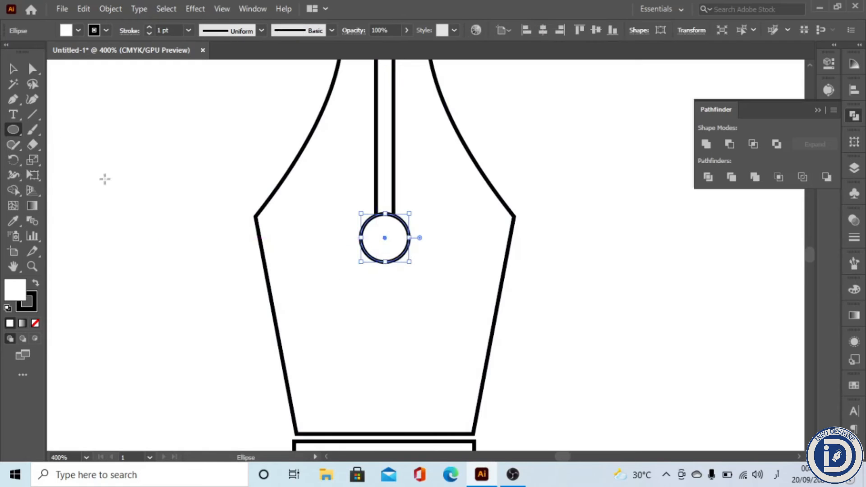
{"action": "left_click", "coordinate": [36, 283]}
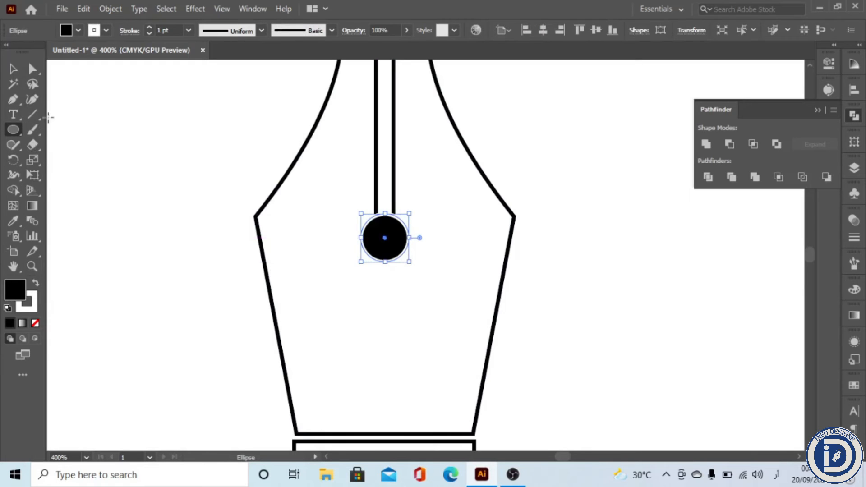
{"action": "left_click", "coordinate": [215, 295]}
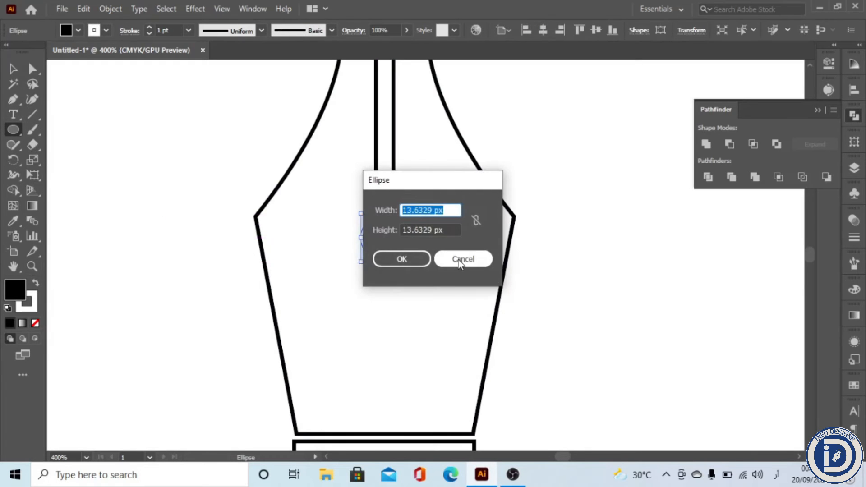
{"action": "left_click", "coordinate": [460, 260]}
Step: Raise the nib's bottom edge and move the base rectangle up beneath it
{"action": "scroll", "coordinate": [393, 382], "scroll_direction": "down", "scroll_amount": 3}
{"action": "scroll", "coordinate": [409, 312], "scroll_direction": "down", "scroll_amount": 4}
{"action": "scroll", "coordinate": [418, 319], "scroll_direction": "down", "scroll_amount": 3}
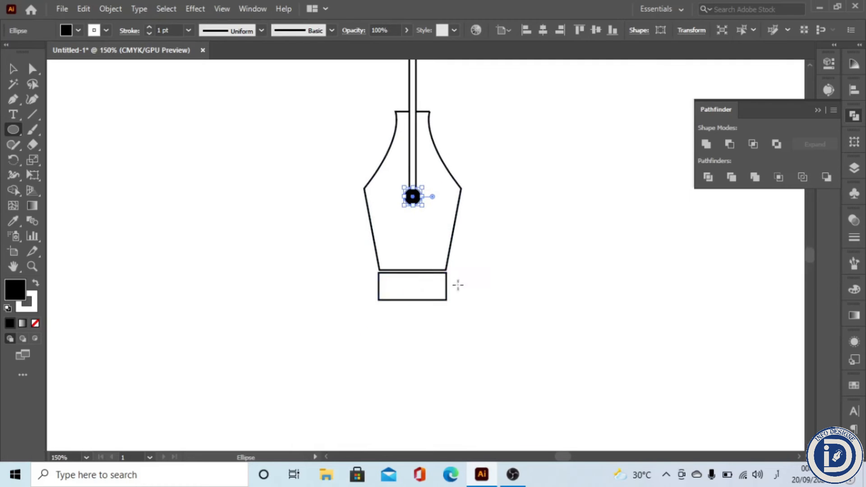
{"action": "key", "text": "v"}
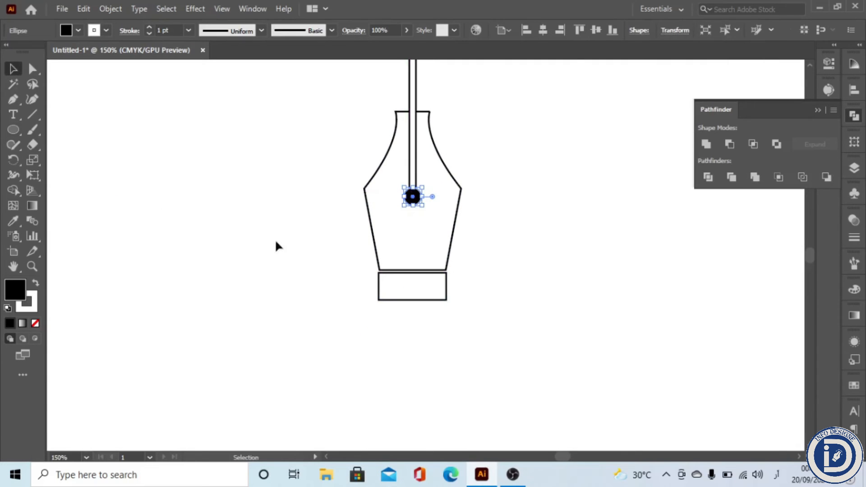
{"action": "left_click_drag", "start_coordinate": [386, 321], "coordinate": [435, 296]}
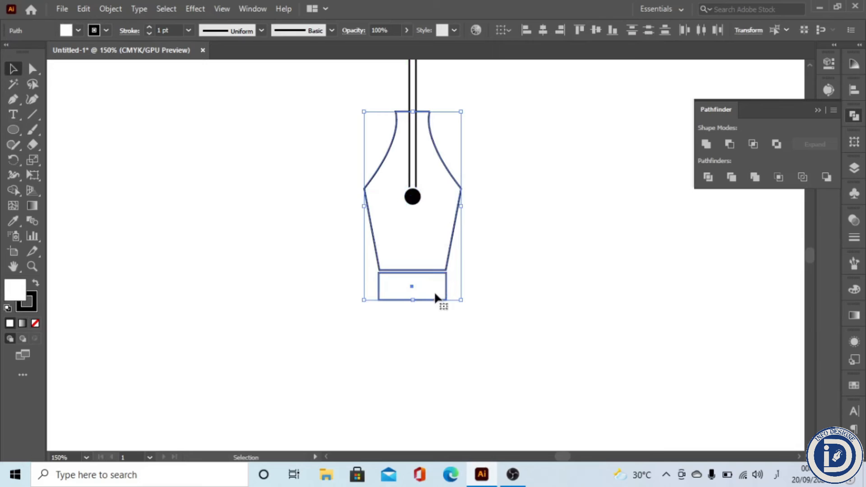
{"action": "left_click", "coordinate": [32, 68]}
{"action": "left_click_drag", "start_coordinate": [296, 247], "coordinate": [458, 304]}
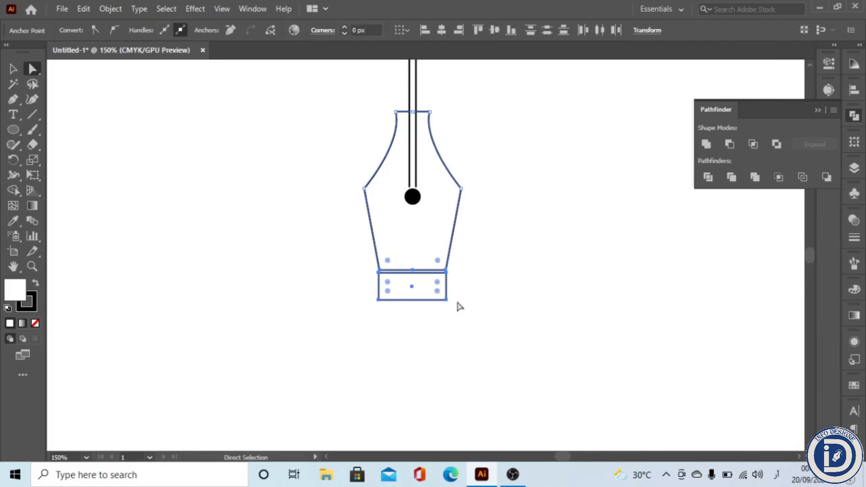
{"action": "left_click_drag", "start_coordinate": [448, 271], "coordinate": [447, 259]}
{"action": "left_click", "coordinate": [361, 309]}
{"action": "left_click", "coordinate": [418, 284]}
{"action": "left_click_drag", "start_coordinate": [419, 287], "coordinate": [419, 290]}
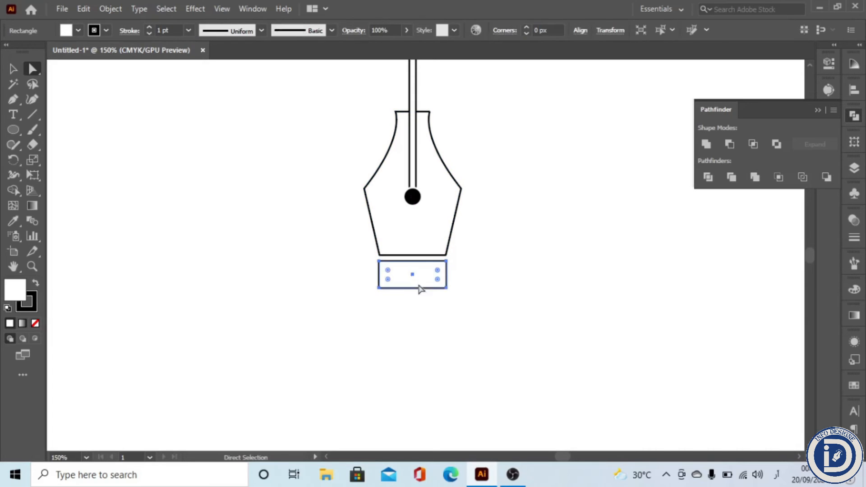
Step: Fill all the shapes with colour FF3E3E
{"action": "key", "text": "ctrl+1"}
{"action": "left_click_drag", "start_coordinate": [465, 125], "coordinate": [326, 319]}
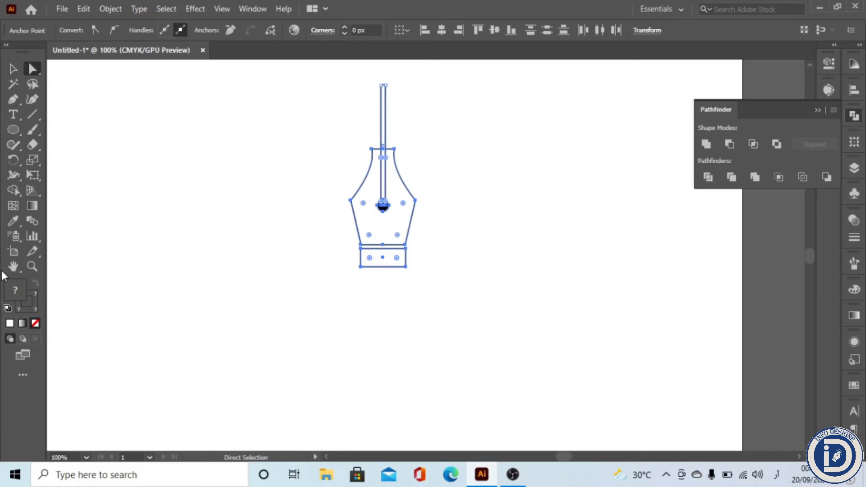
{"action": "double_click", "coordinate": [20, 289]}
{"action": "type", "text": "E93E3E"}
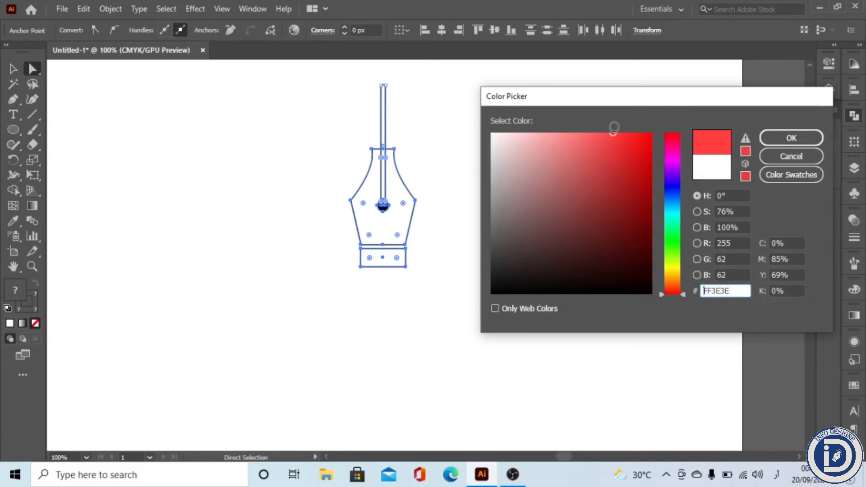
{"action": "left_click", "coordinate": [791, 138]}
Step: Use the Shape Builder to cut the slit and circle out of the nib shape
{"action": "scroll", "coordinate": [388, 356], "scroll_direction": "up", "scroll_amount": 2}
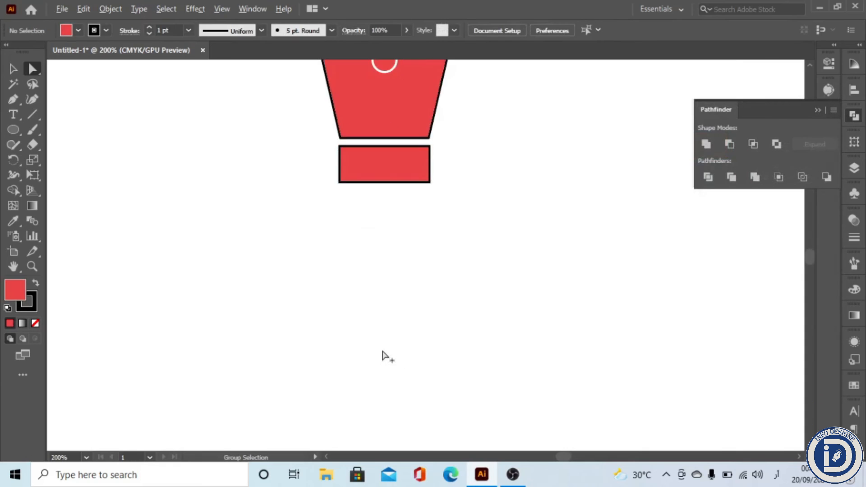
{"action": "scroll", "coordinate": [271, 350], "scroll_direction": "down", "scroll_amount": 2}
{"action": "scroll", "coordinate": [335, 271], "scroll_direction": "up", "scroll_amount": 1}
{"action": "left_click_drag", "start_coordinate": [456, 169], "coordinate": [182, 253]}
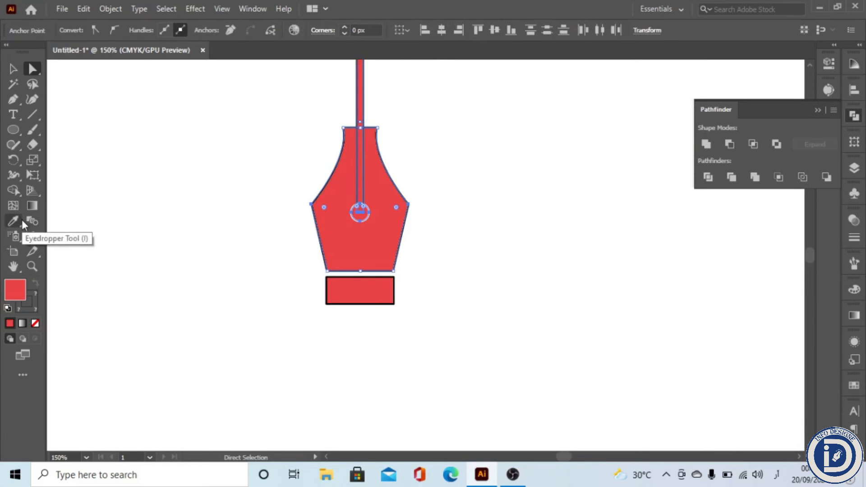
{"action": "left_click", "coordinate": [13, 190]}
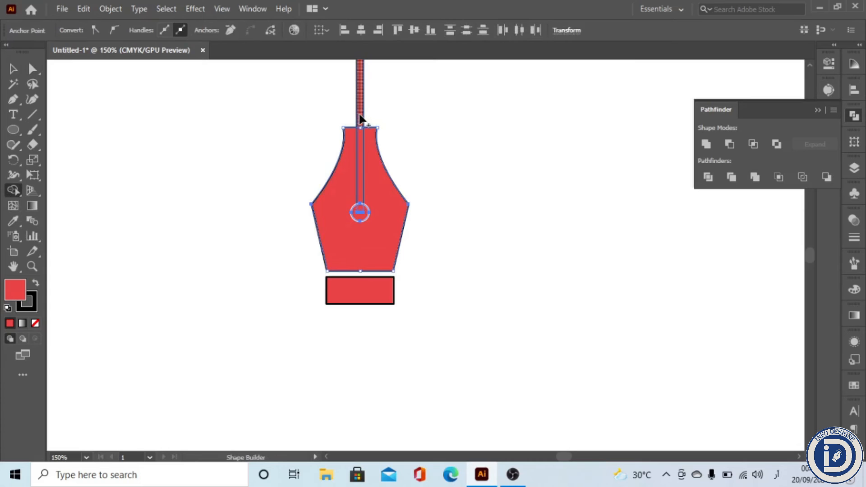
{"action": "left_click_drag", "start_coordinate": [361, 119], "coordinate": [364, 217]}
{"action": "key", "text": "v"}
{"action": "left_click", "coordinate": [326, 346]}
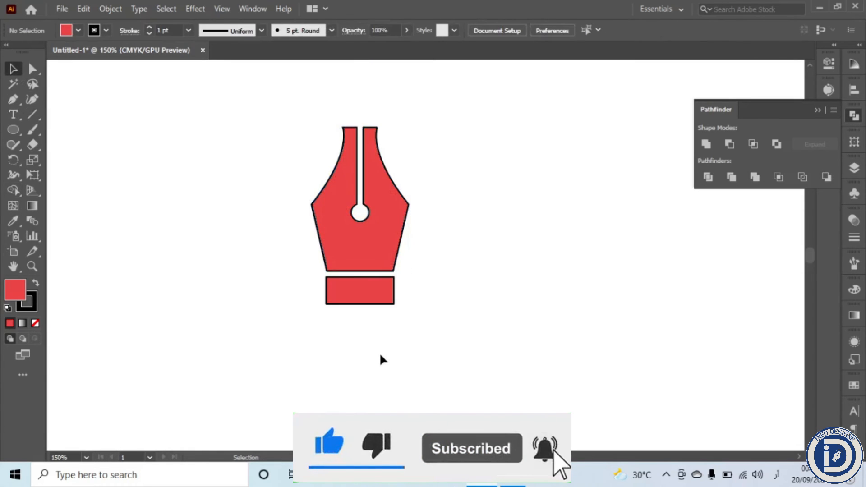
Step: Draw a circle centred on the top of the slit, overlapping the nib's upper part, and remove its fill
{"action": "key", "text": "ctrl+minus"}
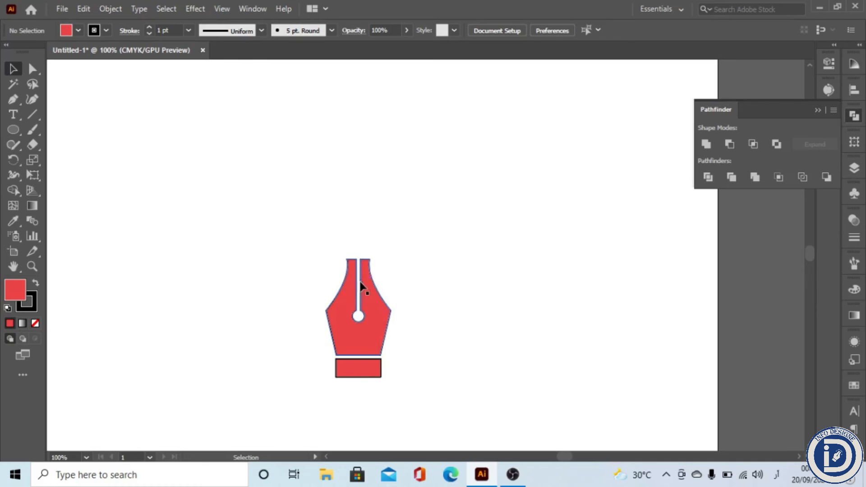
{"action": "left_click", "coordinate": [14, 130]}
{"action": "left_click_drag", "start_coordinate": [357, 244], "coordinate": [391, 280]}
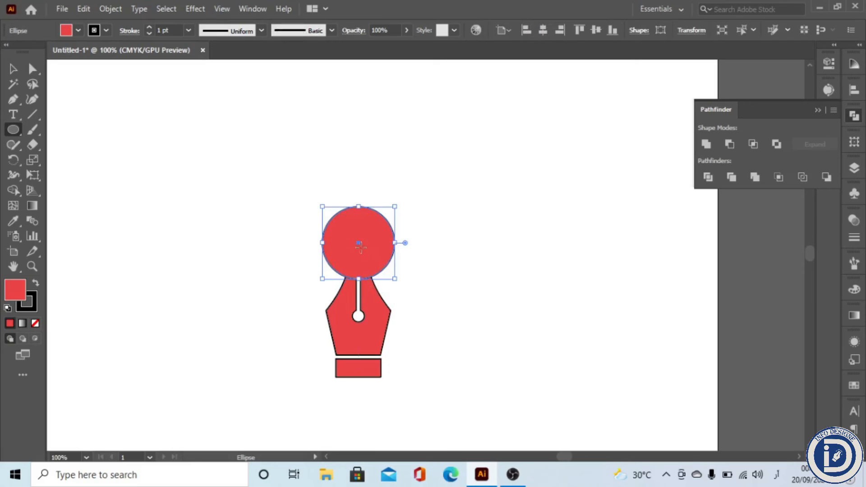
{"action": "left_click_drag", "start_coordinate": [359, 251], "coordinate": [358, 279]}
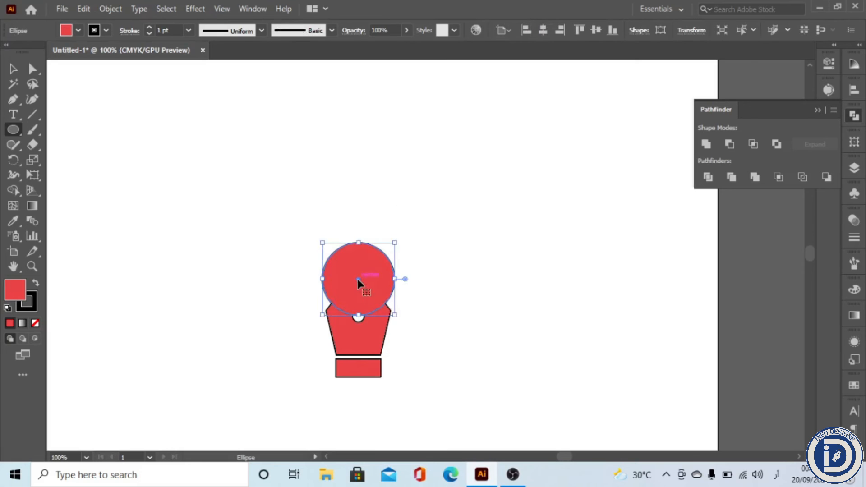
{"action": "left_click", "coordinate": [35, 324]}
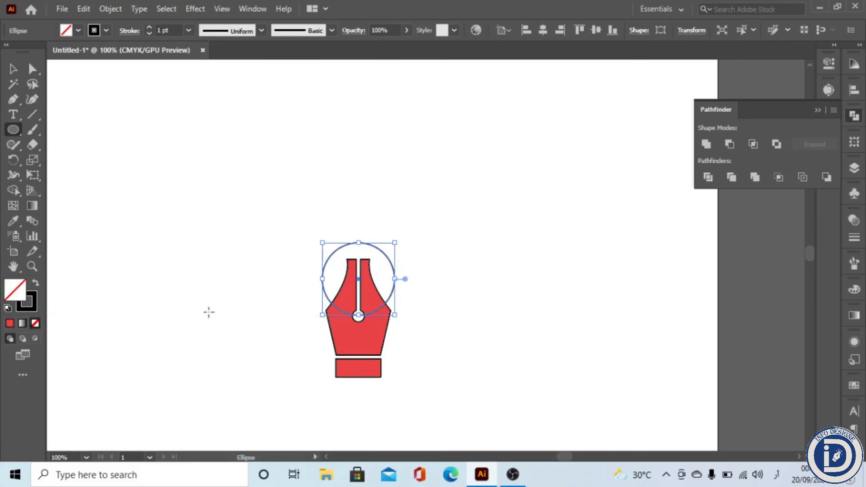
Step: Delete the circle's bottom anchor so only an arc remains above the nib
{"action": "key", "text": "y"}
{"action": "left_click", "coordinate": [223, 259]}
{"action": "scroll", "coordinate": [380, 352], "scroll_direction": "up", "scroll_amount": 1}
{"action": "left_click", "coordinate": [282, 322]}
{"action": "left_click", "coordinate": [10, 69]}
{"action": "left_click_drag", "start_coordinate": [435, 219], "coordinate": [255, 319]}
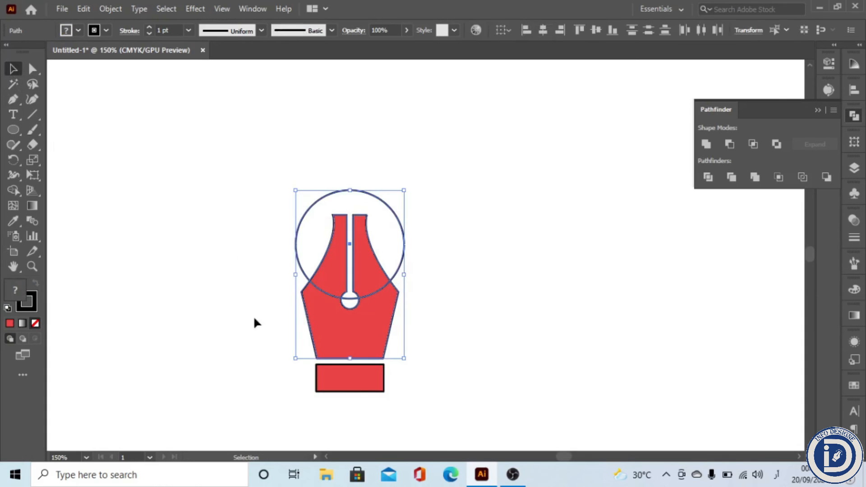
{"action": "left_click", "coordinate": [518, 300]}
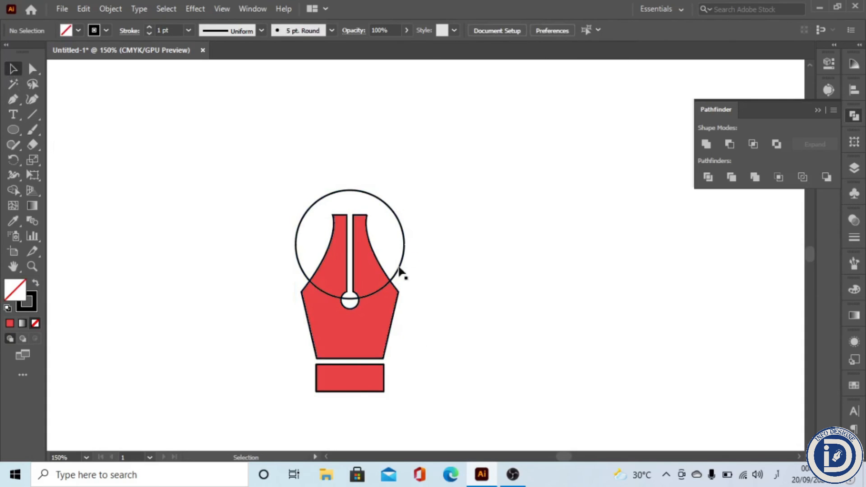
{"action": "key", "text": "a"}
{"action": "left_click", "coordinate": [349, 298]}
{"action": "key", "text": "Delete"}
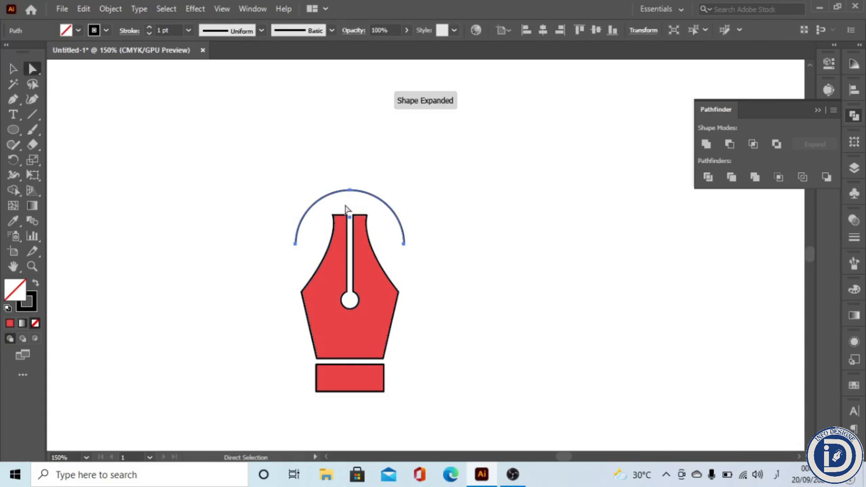
Step: Set the arc's stroke weight to 4 pt and deselect it
{"action": "scroll", "coordinate": [167, 28], "scroll_direction": "up", "scroll_amount": 3}
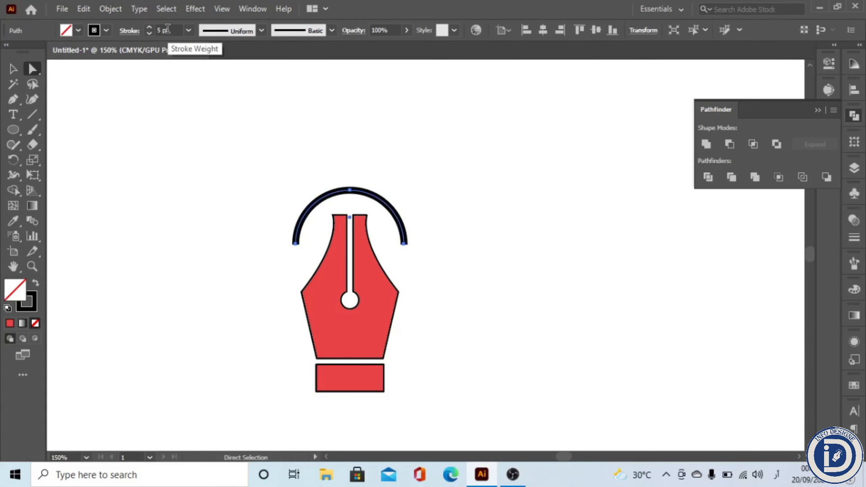
{"action": "scroll", "coordinate": [167, 28], "scroll_direction": "down", "scroll_amount": 1}
{"action": "left_click", "coordinate": [12, 70]}
{"action": "left_click", "coordinate": [166, 199]}
Step: Draw a horizontal line centred on the top of the arc, extending past both its ends
{"action": "scroll", "coordinate": [359, 247], "scroll_direction": "up", "scroll_amount": 1}
{"action": "left_click_drag", "start_coordinate": [356, 246], "coordinate": [378, 271]}
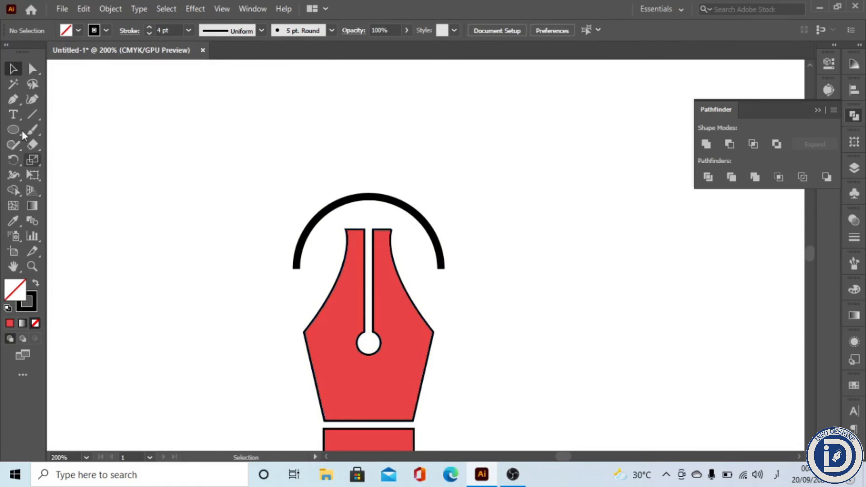
{"action": "left_click", "coordinate": [32, 114]}
{"action": "left_click_drag", "start_coordinate": [369, 196], "coordinate": [437, 198]}
{"action": "key", "text": "alt+shift"}
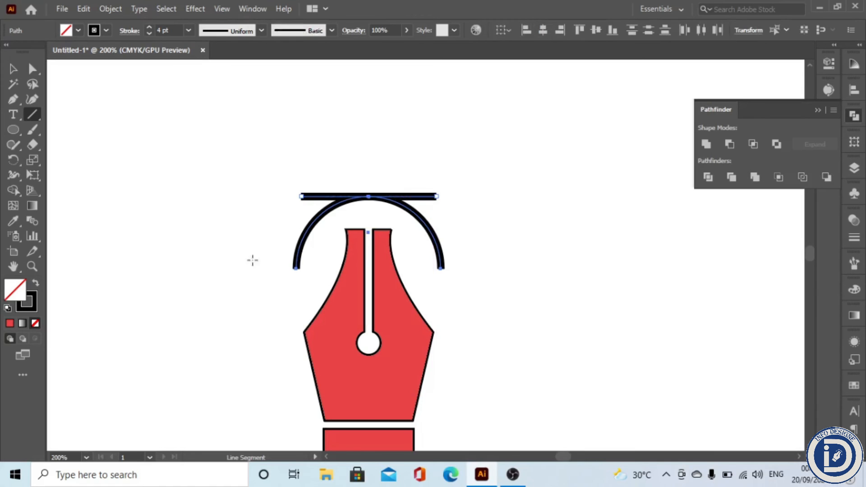
Step: Add small black-filled circles at both ends of the horizontal line
{"action": "left_click", "coordinate": [10, 132]}
{"action": "scroll", "coordinate": [391, 217], "scroll_direction": "up", "scroll_amount": 1}
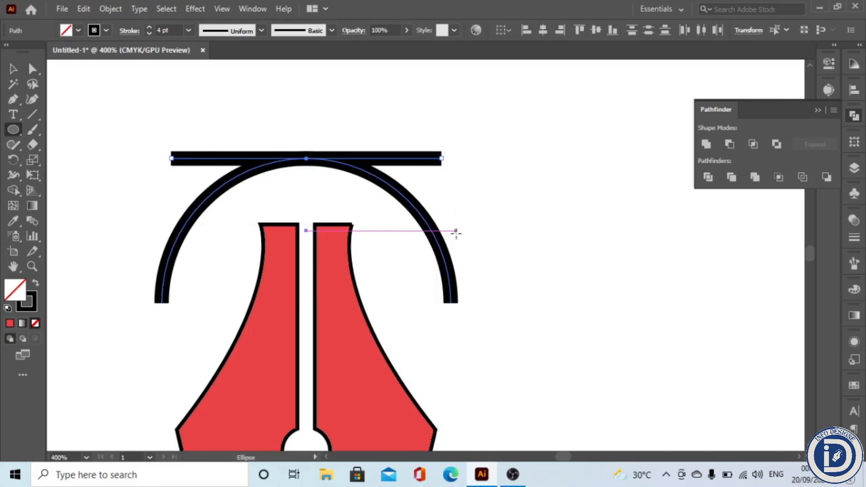
{"action": "key", "text": "ctrl+shift+a"}
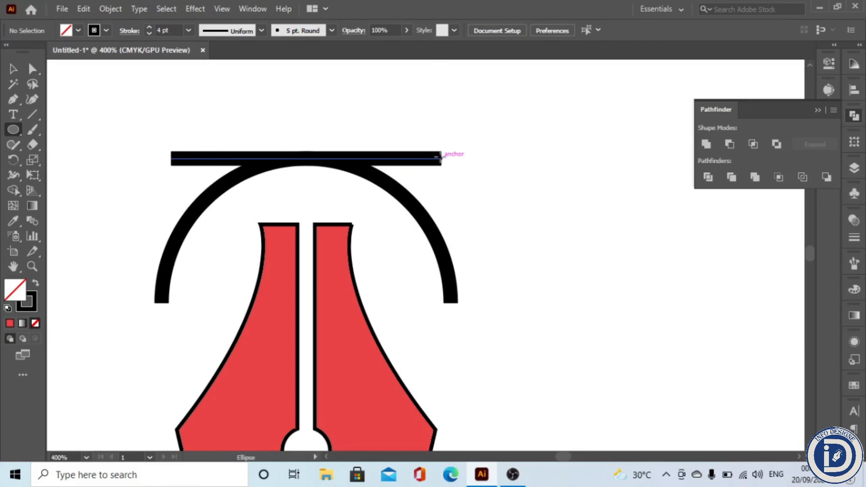
{"action": "mouse_move", "coordinate": [442, 158]}
{"action": "left_mouse_down"}
{"action": "mouse_move", "coordinate": [460, 175]}
{"action": "mouse_move", "coordinate": [454, 171]}
{"action": "left_mouse_up"}
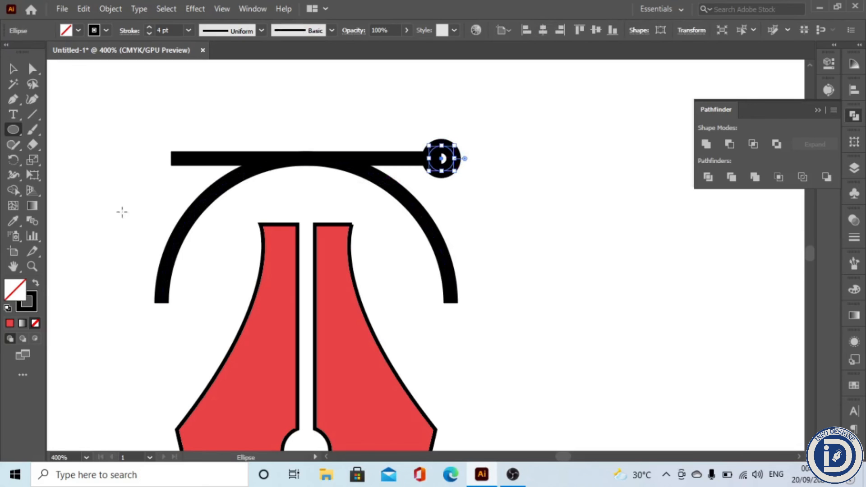
{"action": "key", "text": "shift+x"}
{"action": "left_click_drag", "start_coordinate": [442, 159], "coordinate": [171, 158]}
Step: Place small black squares at both ends of the arc and at the centre of the horizontal line
{"action": "key", "text": "ctrl+minus"}
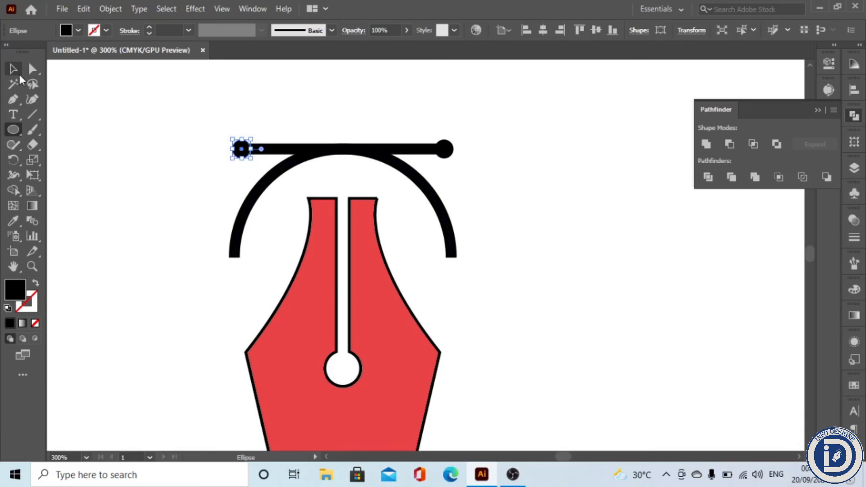
{"action": "scroll", "coordinate": [368, 232], "scroll_direction": "down", "scroll_amount": 1}
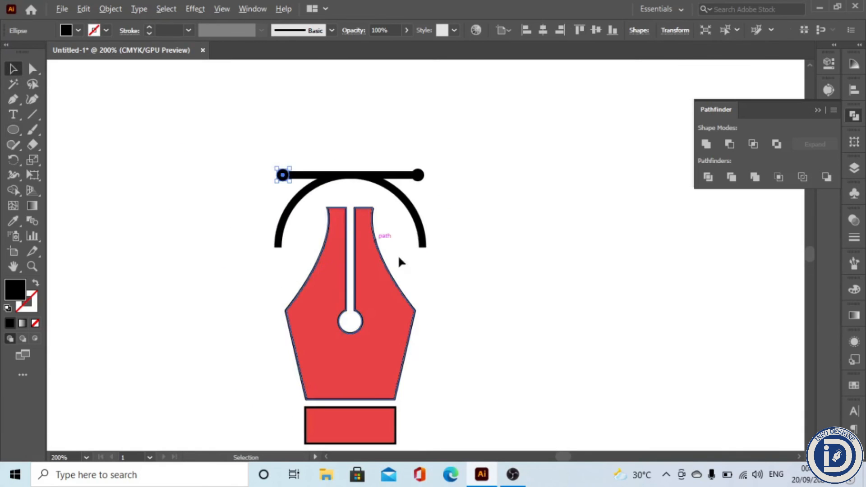
{"action": "right_click", "coordinate": [13, 119]}
{"action": "right_click", "coordinate": [13, 131]}
{"action": "left_click", "coordinate": [108, 132]}
{"action": "left_click_drag", "start_coordinate": [423, 246], "coordinate": [278, 255]}
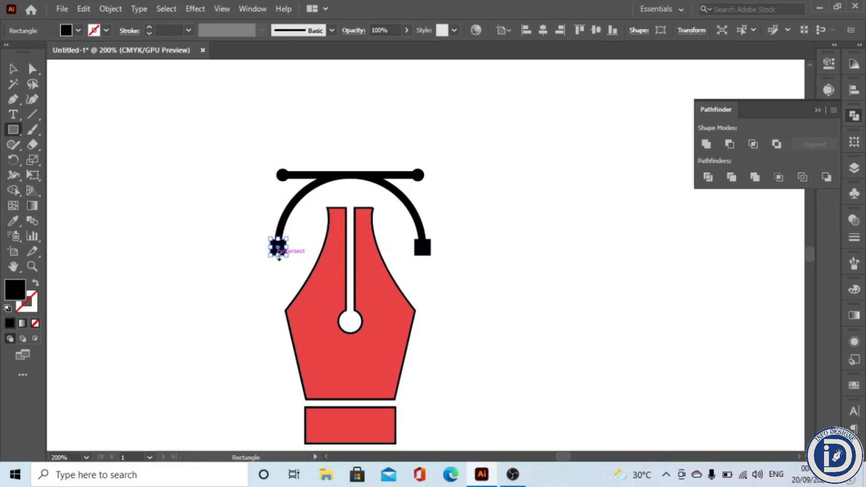
{"action": "left_click_drag", "start_coordinate": [353, 182], "coordinate": [355, 178]}
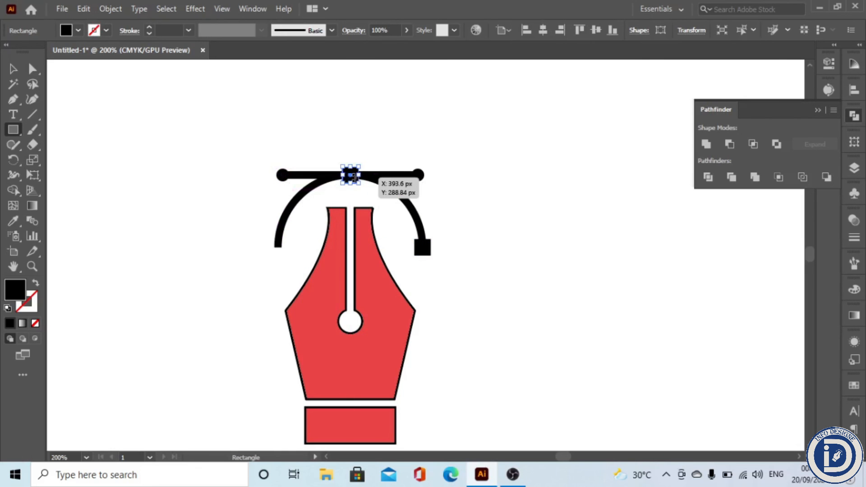
{"action": "key", "text": "ctrl+z"}
{"action": "left_click_drag", "start_coordinate": [278, 250], "coordinate": [349, 175]}
{"action": "key", "text": "v"}
{"action": "left_click", "coordinate": [110, 230]}
Step: Group all parts of the pen icon together
{"action": "scroll", "coordinate": [325, 246], "scroll_direction": "down", "scroll_amount": 3}
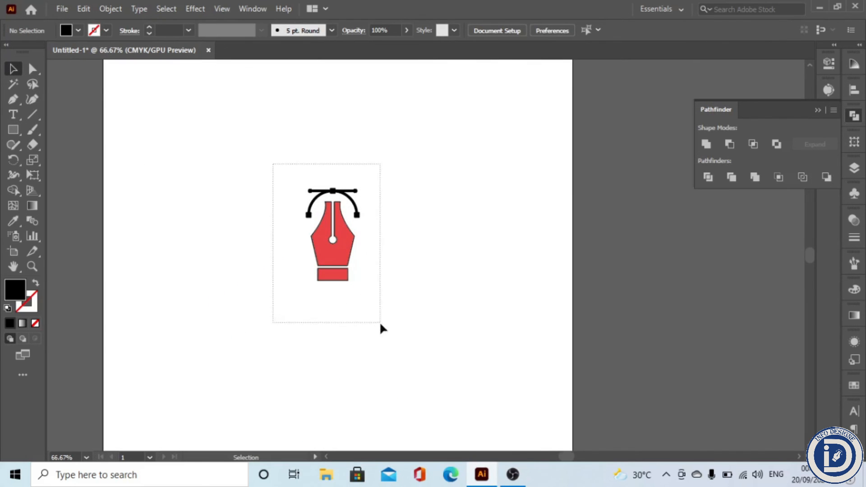
{"action": "left_click_drag", "start_coordinate": [381, 323], "coordinate": [381, 323]}
{"action": "left_click", "coordinate": [113, 8]}
{"action": "left_click", "coordinate": [159, 154]}
{"action": "left_click", "coordinate": [402, 309]}
{"action": "left_click", "coordinate": [323, 332]}
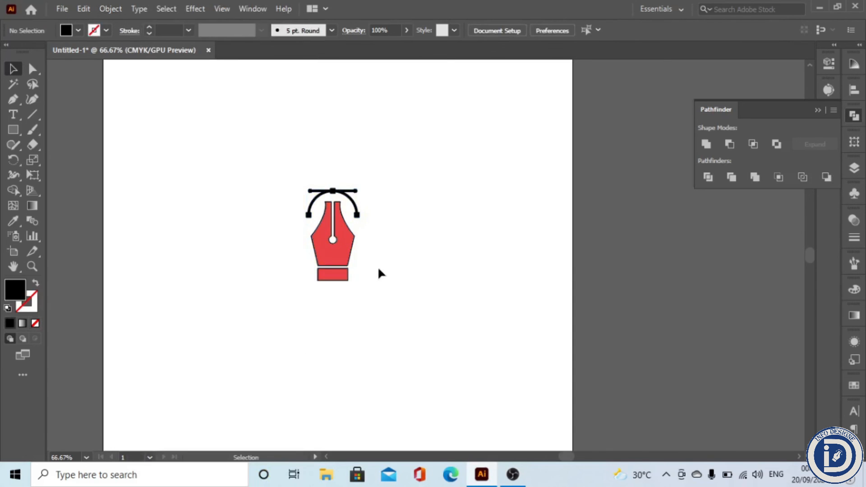
{"action": "left_click_drag", "start_coordinate": [287, 320], "coordinate": [287, 320]}
Step: Recolour the grouped icon with a light greyish-beige fill in the Color Picker
{"action": "double_click", "coordinate": [16, 292]}
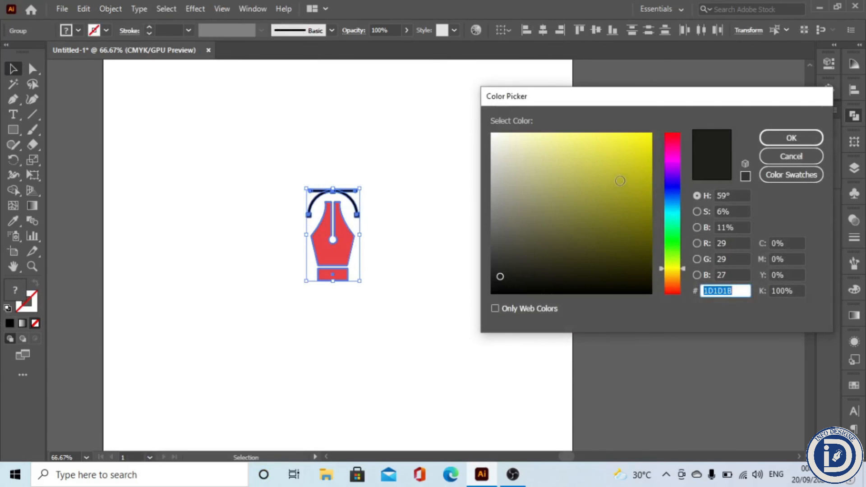
{"action": "left_click", "coordinate": [504, 221]}
{"action": "left_click", "coordinate": [513, 182]}
{"action": "left_click", "coordinate": [792, 138]}
{"action": "left_click", "coordinate": [354, 396]}
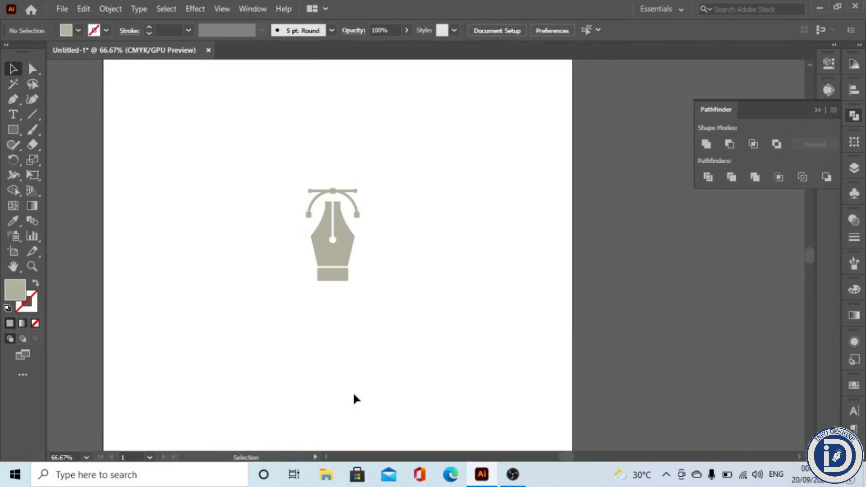
Step: Draw a large circle centred on the icon and fill it dark charcoal
{"action": "left_click_drag", "start_coordinate": [21, 132], "coordinate": [36, 160]}
{"action": "left_click_drag", "start_coordinate": [280, 168], "coordinate": [368, 273]}
{"action": "left_click_drag", "start_coordinate": [269, 168], "coordinate": [332, 245]}
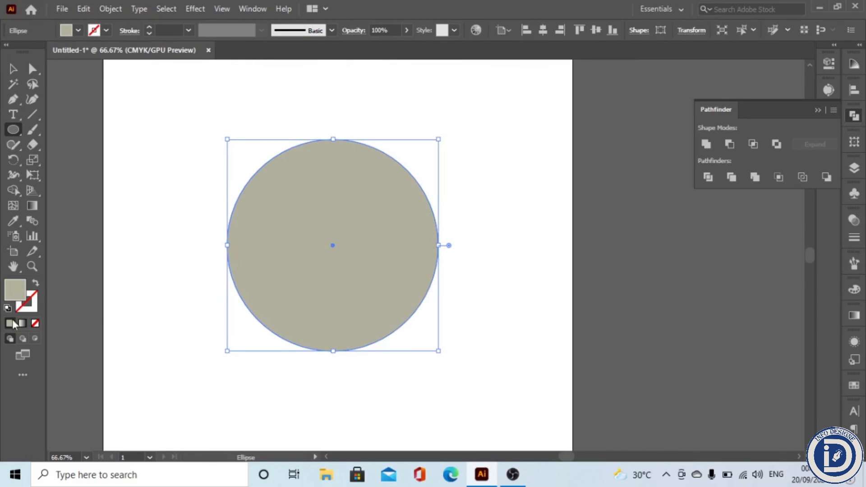
{"action": "double_click", "coordinate": [14, 292]}
{"action": "left_click_drag", "start_coordinate": [508, 246], "coordinate": [500, 265]}
{"action": "left_click", "coordinate": [807, 141]}
Step: Send the dark circle to the back behind the icon
{"action": "right_click", "coordinate": [422, 245]}
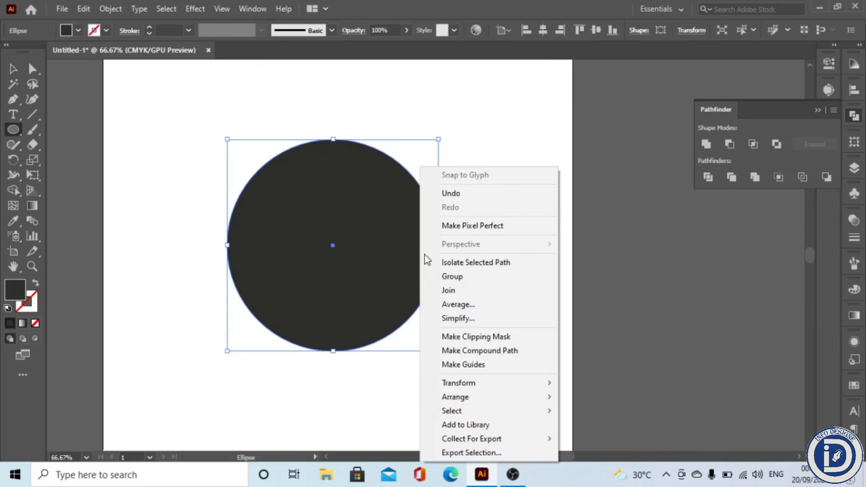
{"action": "mouse_move", "coordinate": [466, 397]}
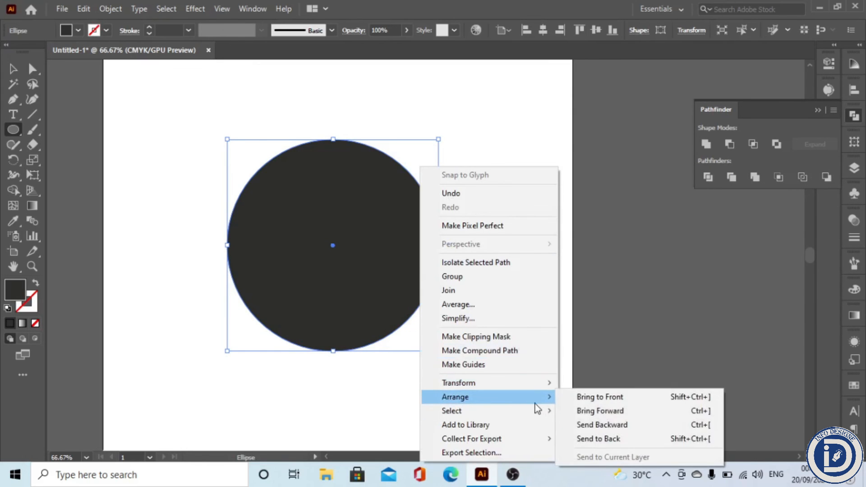
{"action": "left_click", "coordinate": [587, 439]}
{"action": "key", "text": "v"}
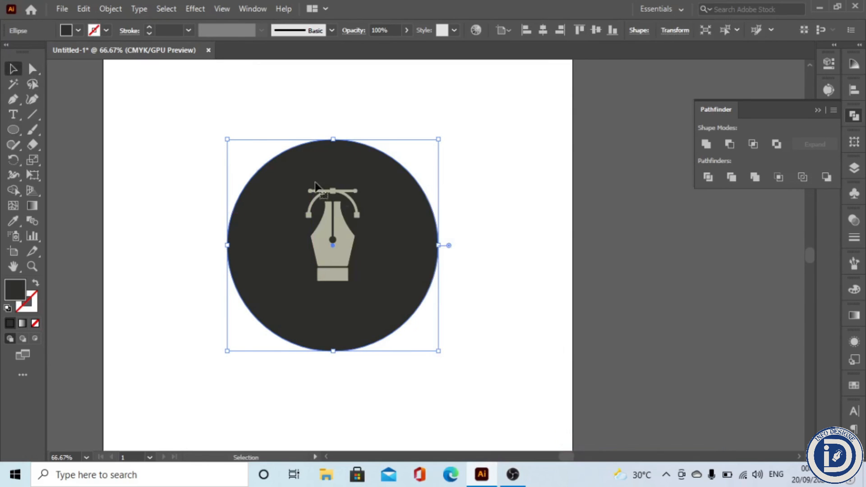
Step: Reposition the icon and background circle so the icon sits centred inside the circle
{"action": "left_click", "coordinate": [359, 191]}
{"action": "left_click_drag", "start_coordinate": [405, 250], "coordinate": [651, 258]}
{"action": "left_click_drag", "start_coordinate": [385, 170], "coordinate": [286, 292]}
{"action": "left_click_drag", "start_coordinate": [525, 248], "coordinate": [334, 239]}
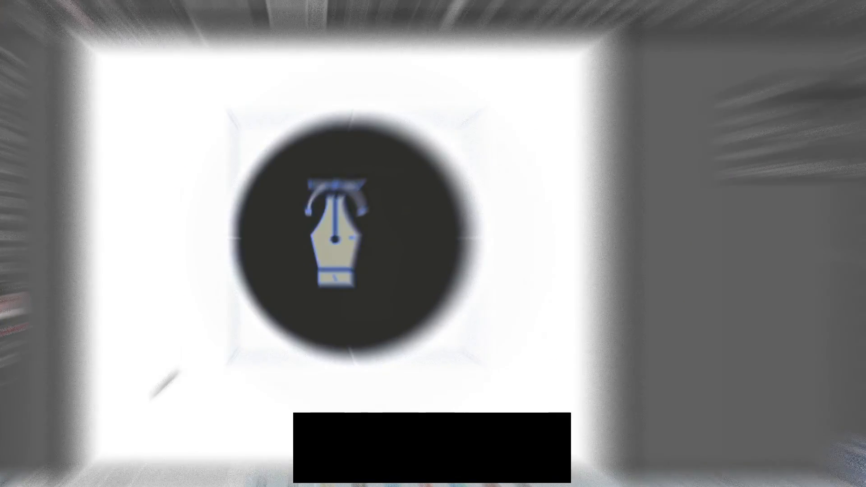